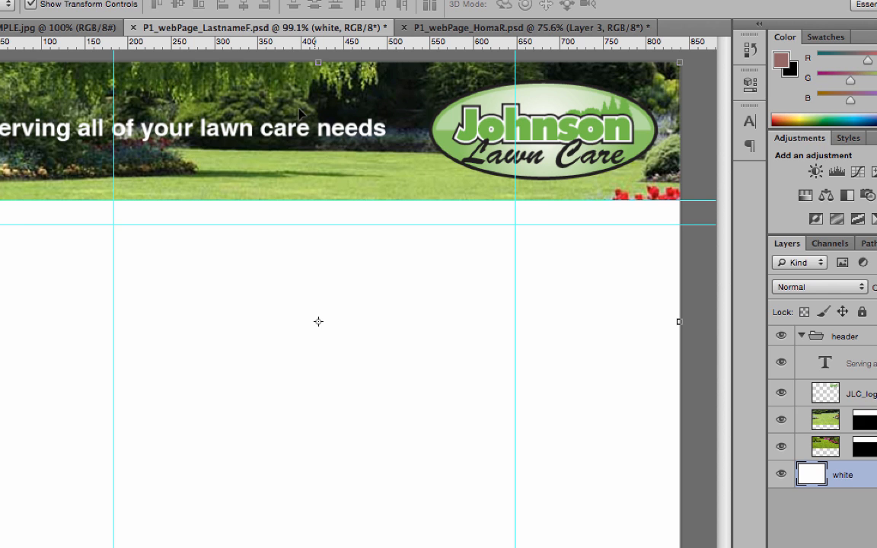
Toggle the visibility of the upper lawn photo layer in the header group to compare the two background photos
{"action": "left_click", "coordinate": [781, 419]}
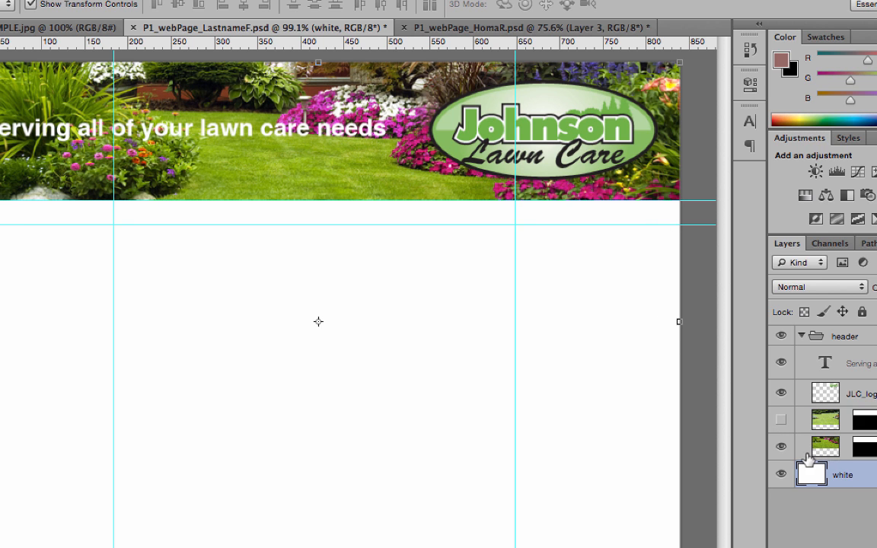
{"action": "left_click", "coordinate": [781, 420]}
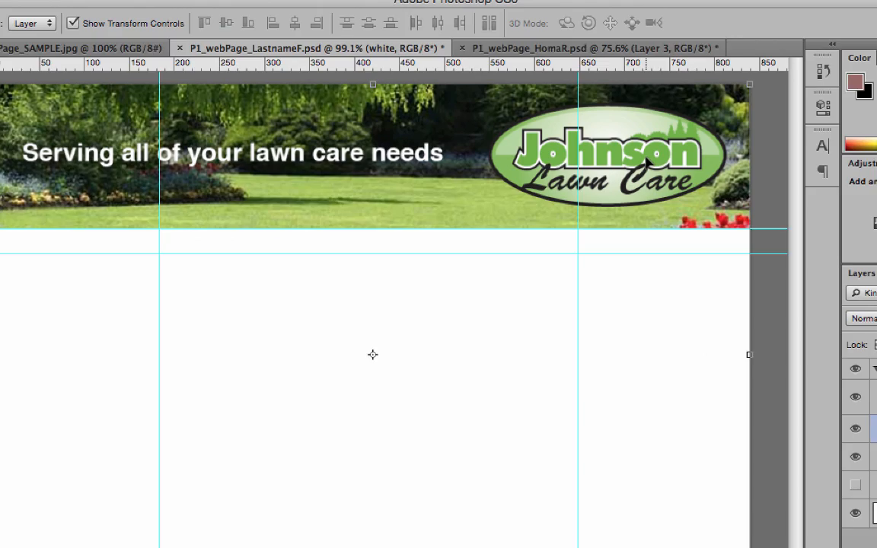
Move the Johnson Lawn Care logo and the "Serving all of your lawn care needs" tagline slightly down in the header
{"action": "left_click", "coordinate": [578, 133]}
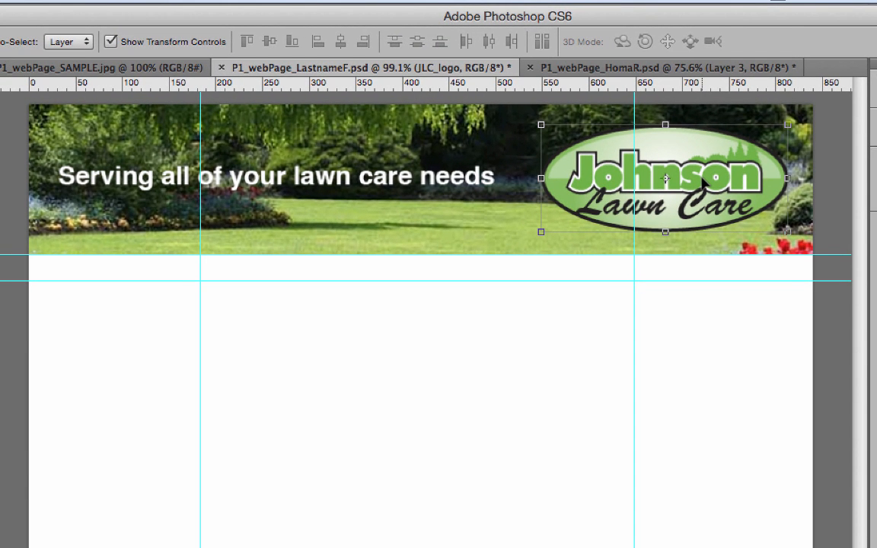
{"action": "left_click_drag", "start_coordinate": [702, 181], "coordinate": [702, 183]}
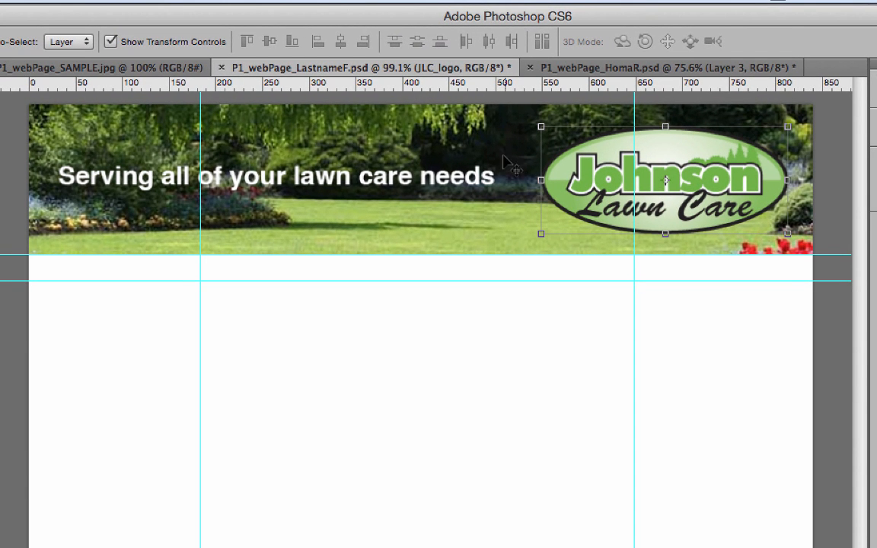
{"action": "left_click", "coordinate": [457, 173]}
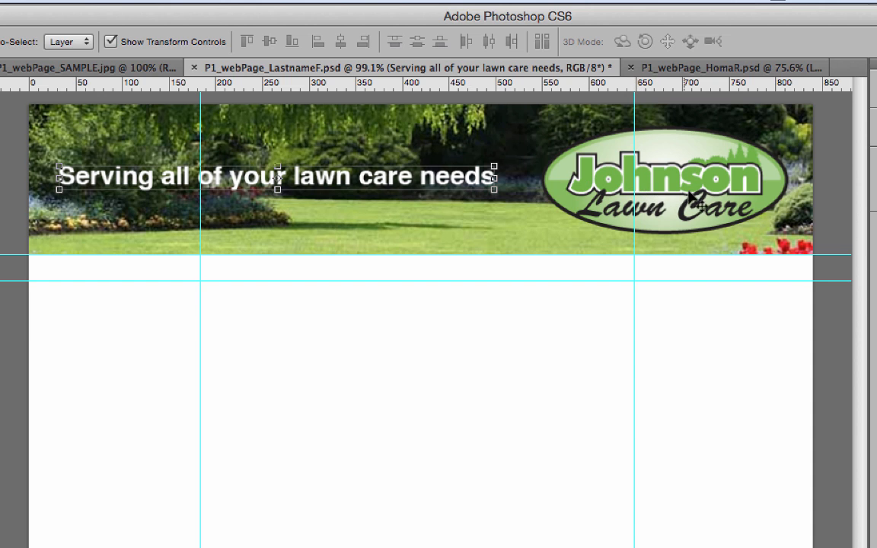
{"action": "mouse_move", "coordinate": [542, 86]}
{"action": "left_mouse_down"}
{"action": "mouse_move", "coordinate": [543, 204]}
{"action": "mouse_move", "coordinate": [541, 90]}
{"action": "left_mouse_up"}
{"action": "key", "text": "Down"}
{"action": "key", "text": "Down"}
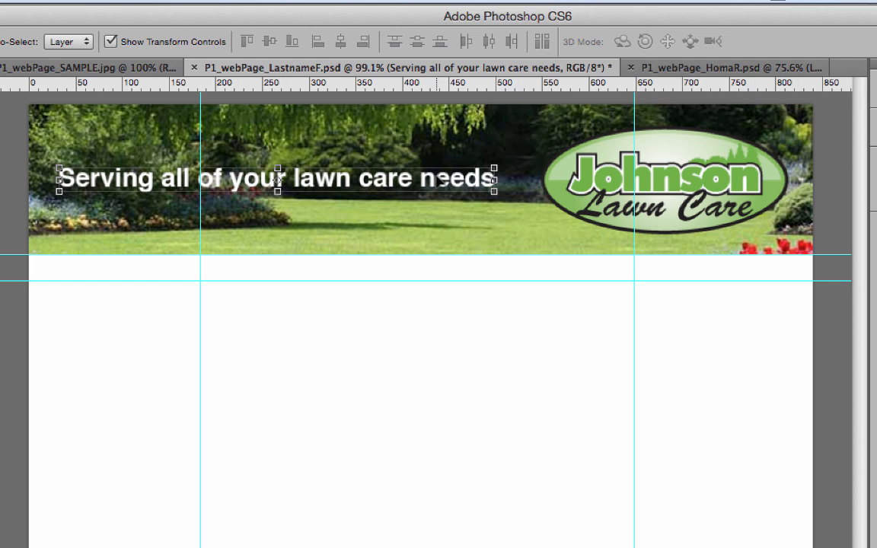
{"action": "key", "text": "Down"}
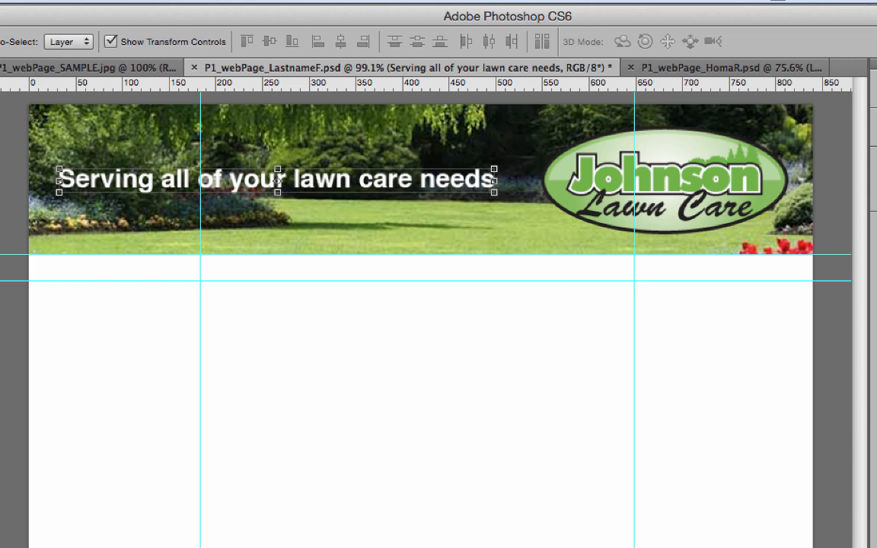
Move the lawn2 photo slightly down within the header
{"action": "left_click", "coordinate": [416, 262]}
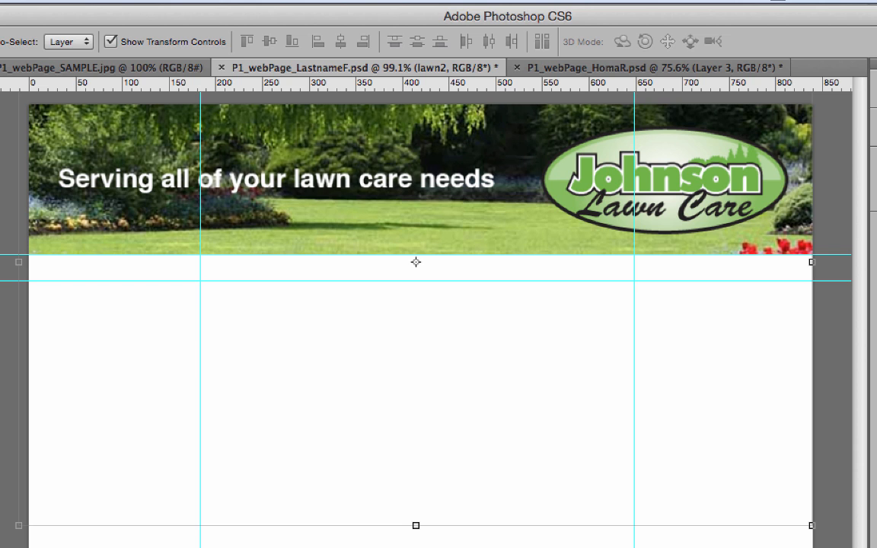
{"action": "left_click_drag", "start_coordinate": [416, 262], "coordinate": [416, 265]}
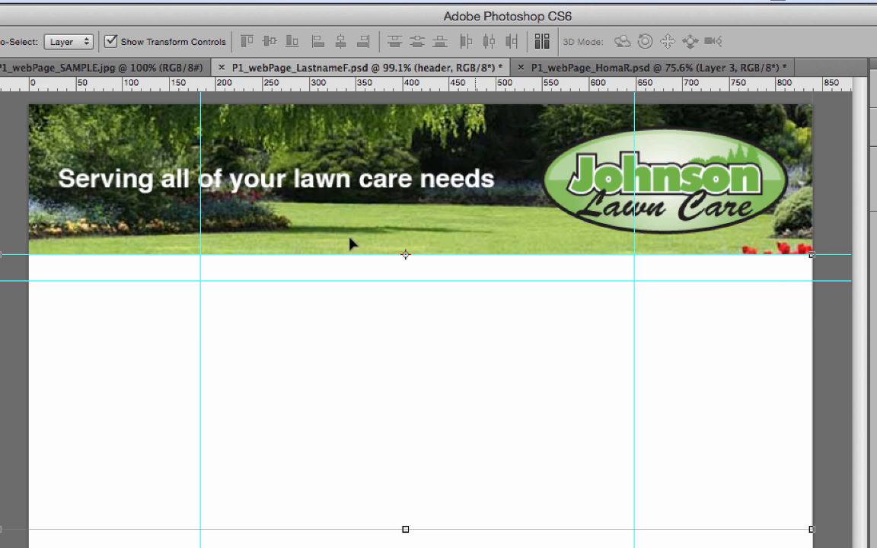
Check the sample web page document and draw a filled rectangle shape about 437 by 121 px below the header
{"action": "left_click", "coordinate": [148, 68]}
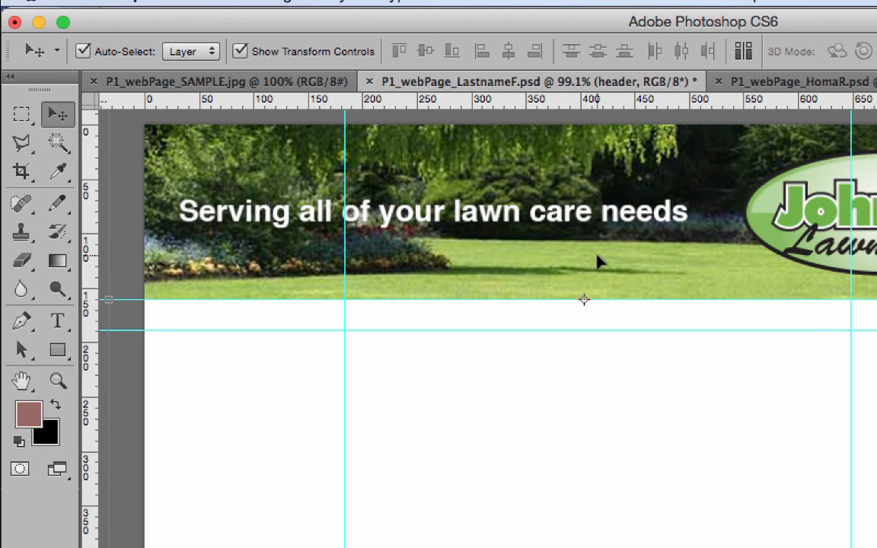
{"action": "left_click", "coordinate": [59, 349]}
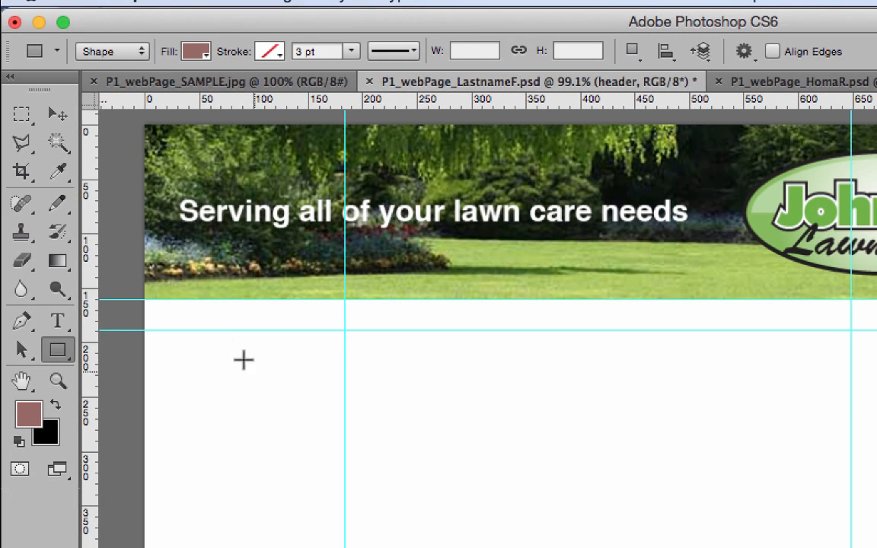
{"action": "left_click_drag", "start_coordinate": [233, 400], "coordinate": [764, 547]}
{"action": "left_click_drag", "start_coordinate": [689, 484], "coordinate": [689, 484]}
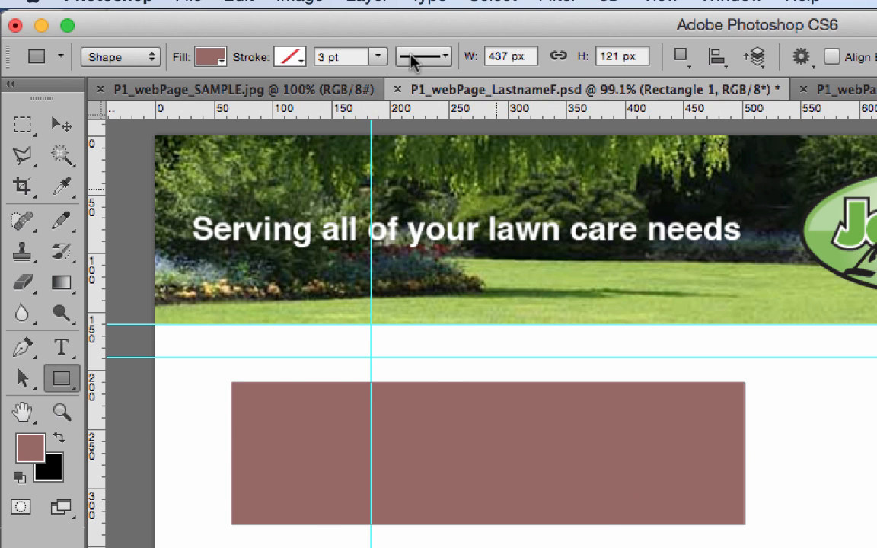
Give the rectangle a bright pink dashed stroke with a width of 13.90 pt
{"action": "left_click", "coordinate": [291, 57]}
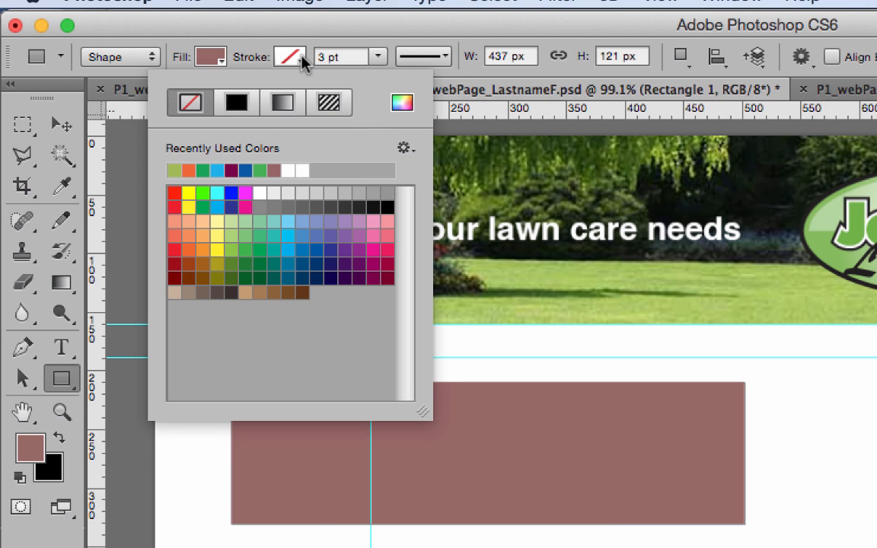
{"action": "left_click", "coordinate": [384, 248]}
{"action": "left_click", "coordinate": [378, 56]}
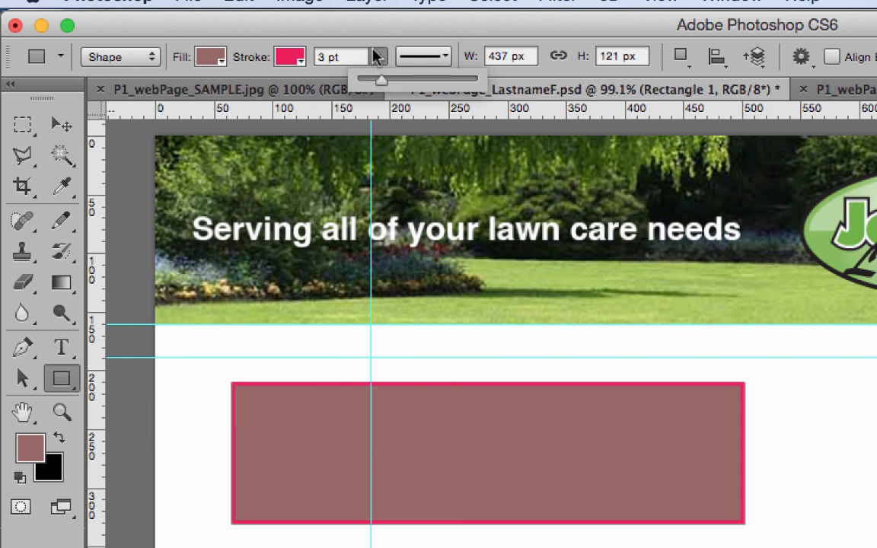
{"action": "left_click", "coordinate": [378, 59]}
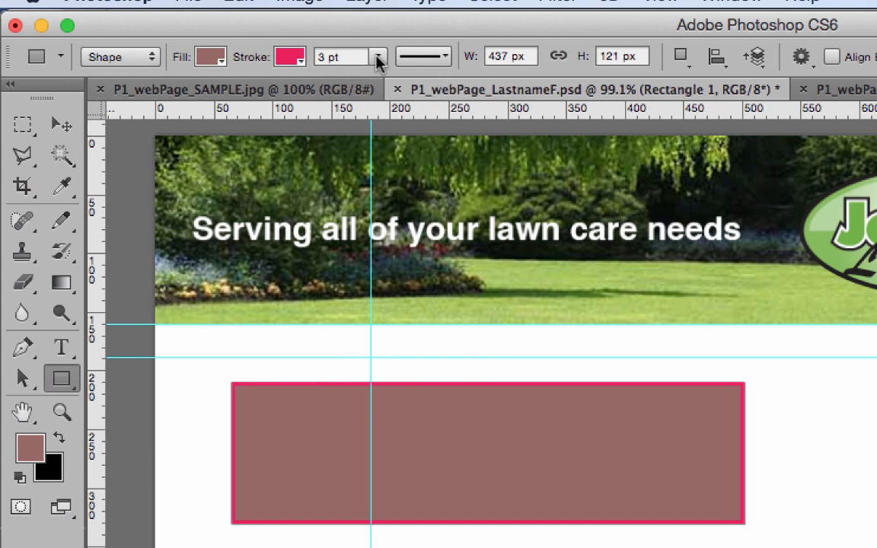
{"action": "left_click", "coordinate": [379, 59]}
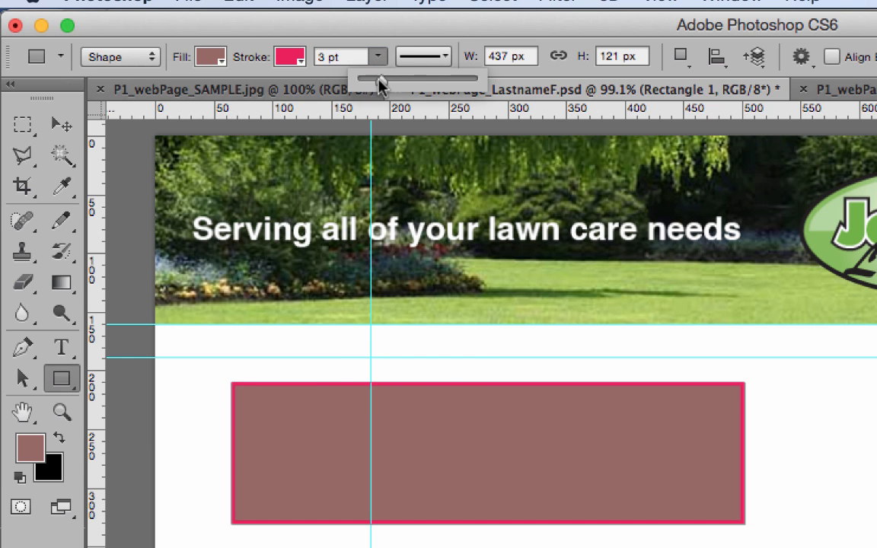
{"action": "left_click_drag", "start_coordinate": [378, 82], "coordinate": [404, 85]}
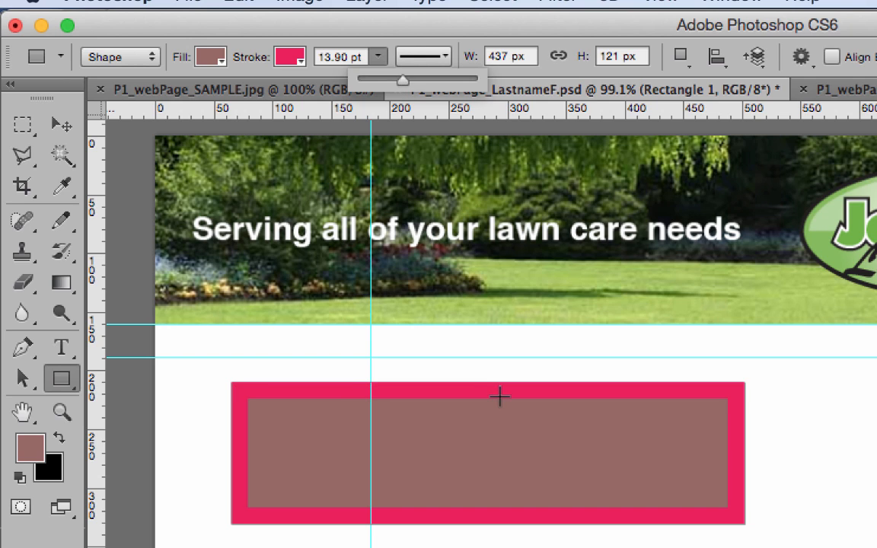
{"action": "left_click", "coordinate": [446, 58]}
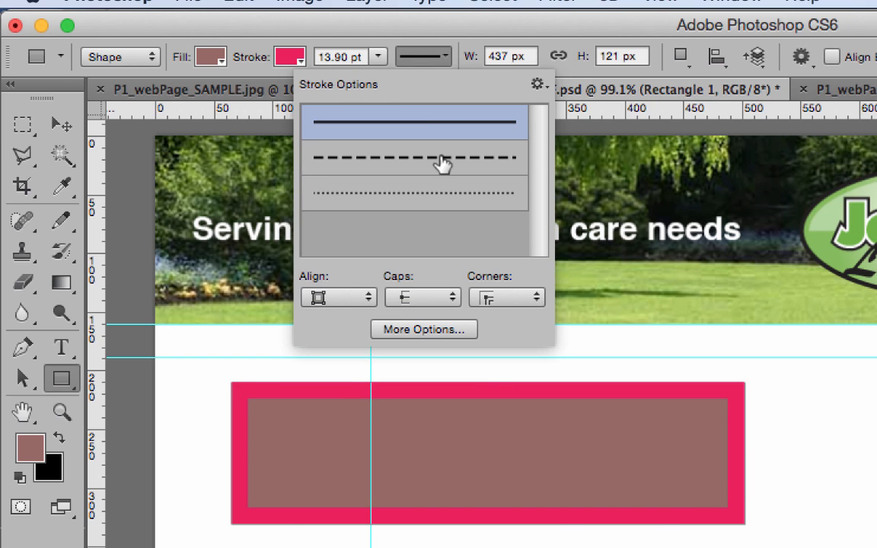
{"action": "left_click", "coordinate": [396, 146]}
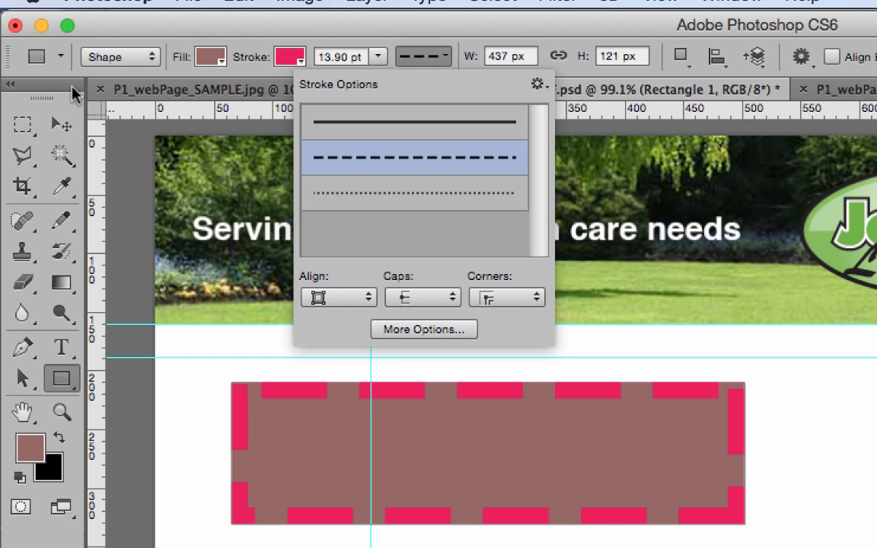
Change the rectangle's fill to a green sampled from the Johnson Lawn Care logo, trying several other colors first
{"action": "left_click", "coordinate": [61, 124]}
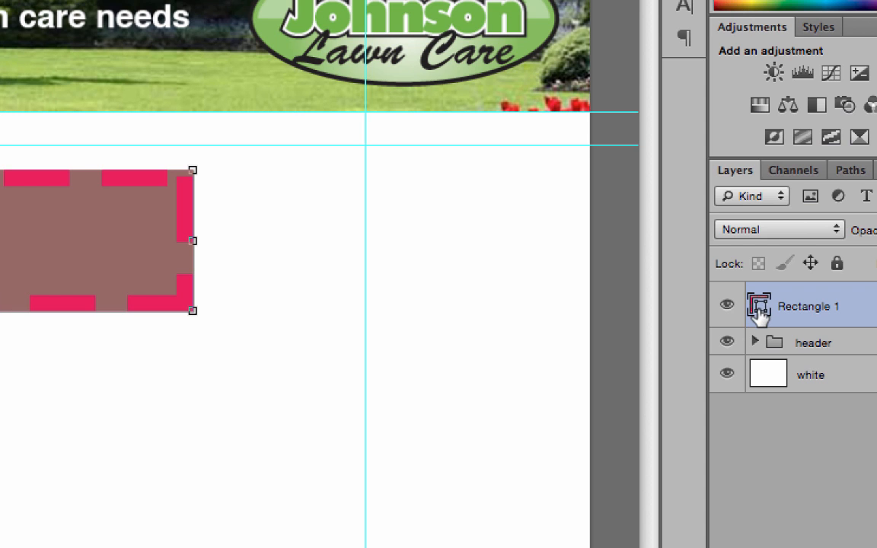
{"action": "double_click", "coordinate": [760, 309]}
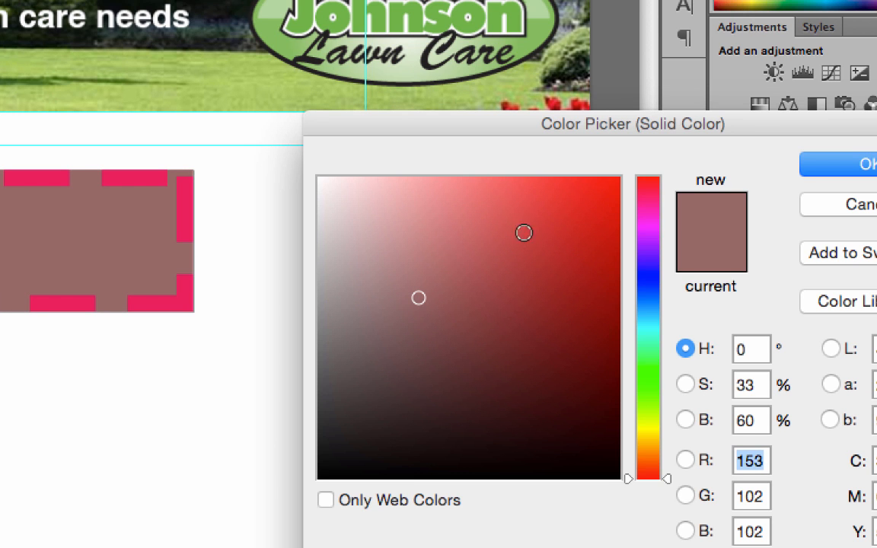
{"action": "left_click", "coordinate": [474, 240]}
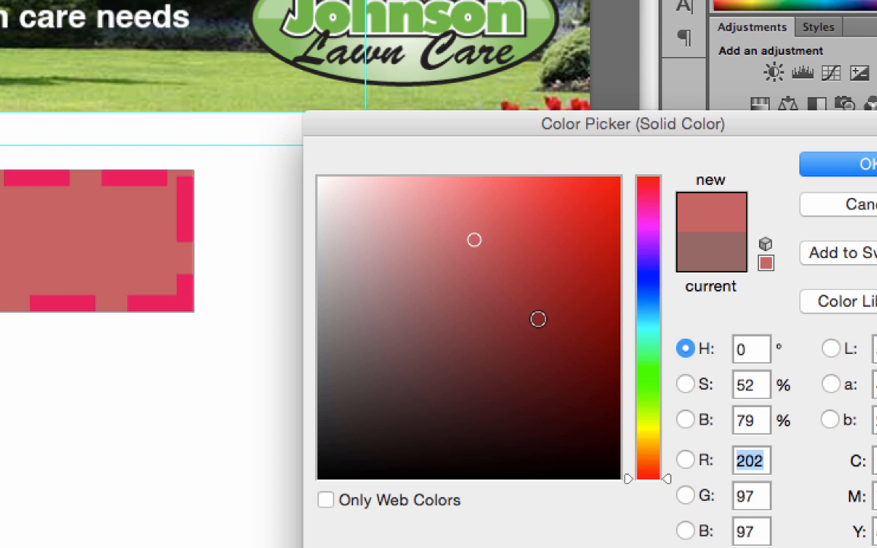
{"action": "left_click", "coordinate": [538, 319]}
{"action": "left_click", "coordinate": [476, 409]}
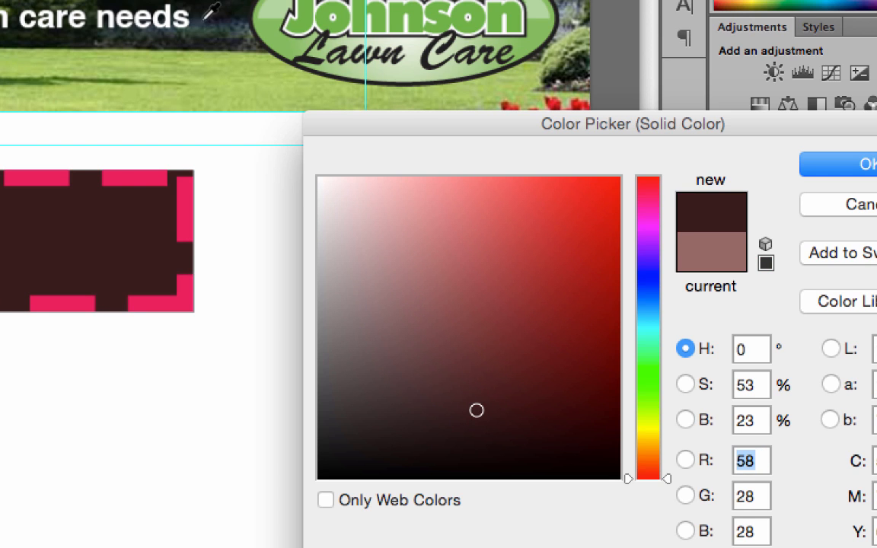
{"action": "left_click", "coordinate": [106, 61]}
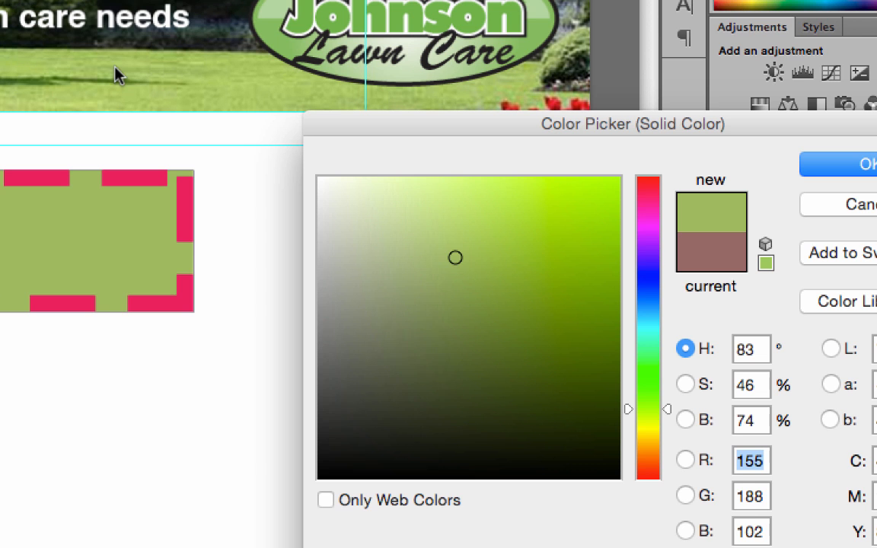
{"action": "left_click", "coordinate": [44, 70]}
{"action": "left_click", "coordinate": [3, 79]}
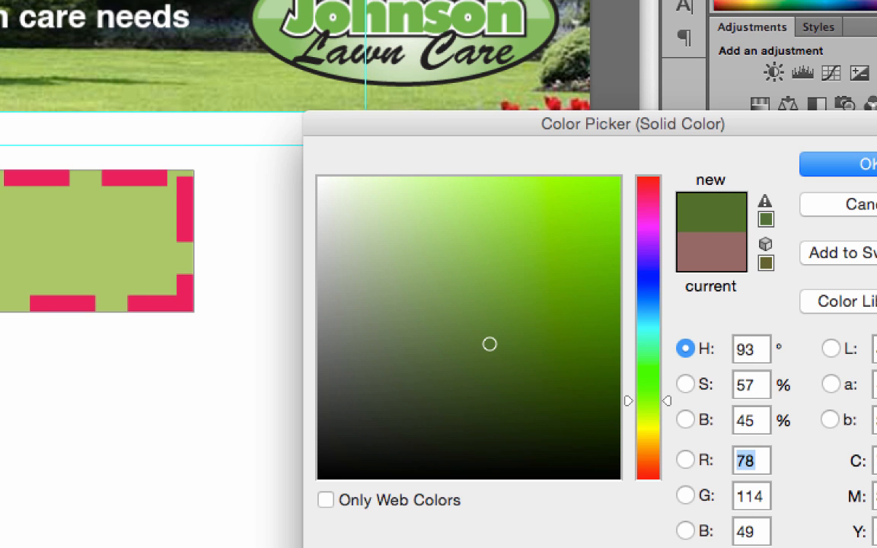
{"action": "left_click", "coordinate": [2, 53]}
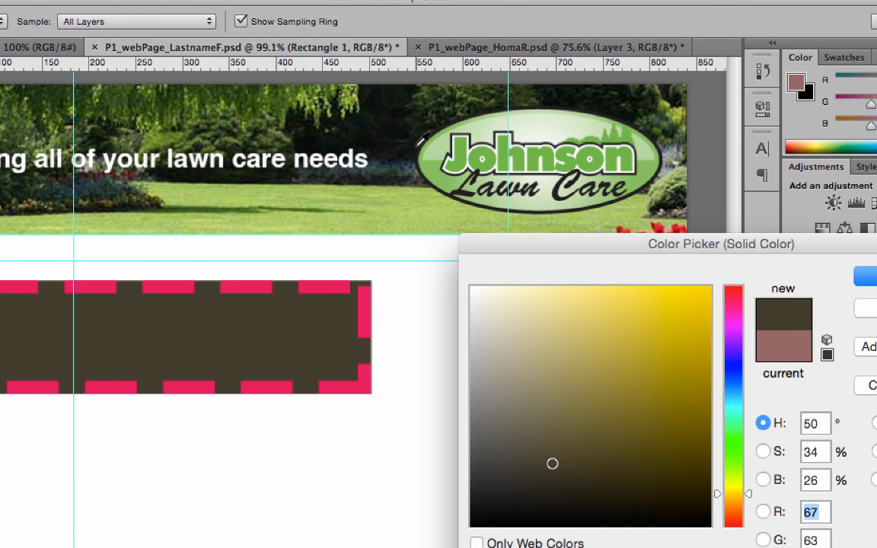
{"action": "left_click", "coordinate": [415, 137]}
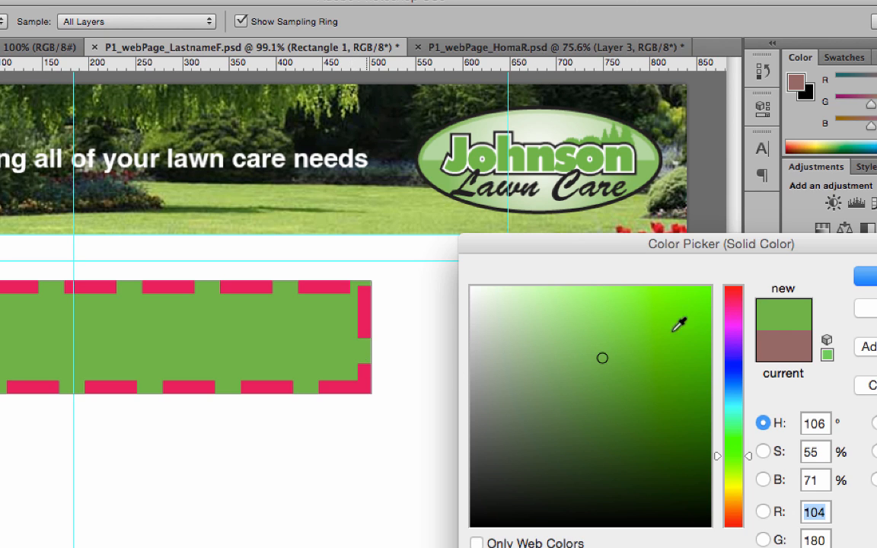
{"action": "key", "text": "Return"}
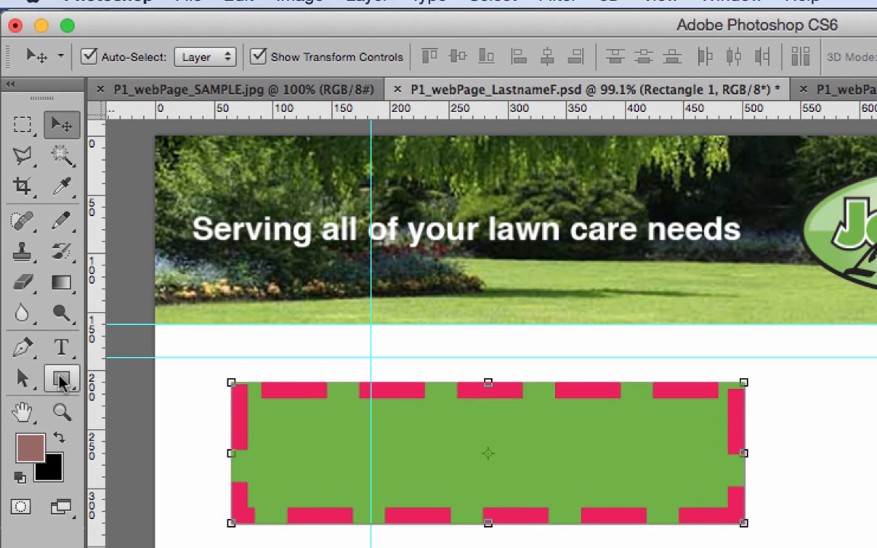
Reduce the green rectangle's stroke width to 0 pt
{"action": "left_click", "coordinate": [64, 382]}
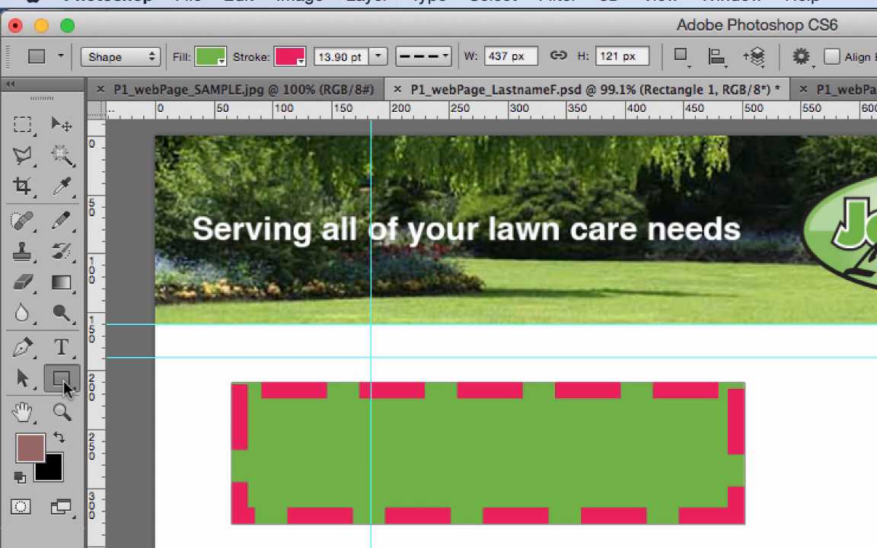
{"action": "left_click", "coordinate": [377, 57]}
{"action": "mouse_move", "coordinate": [379, 80]}
{"action": "left_mouse_down"}
{"action": "mouse_move", "coordinate": [316, 83]}
{"action": "mouse_move", "coordinate": [320, 89]}
{"action": "left_mouse_up"}
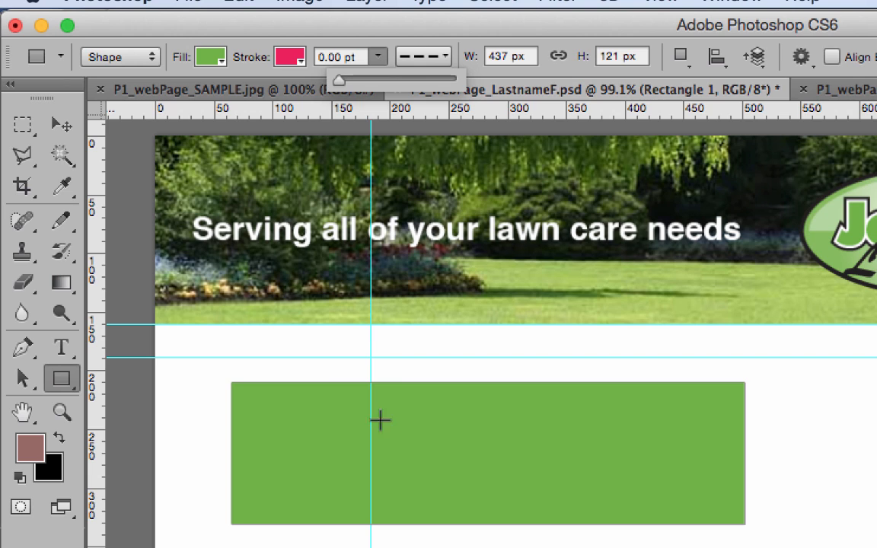
Try sampling a different fill color for the rectangle from the header image through the shape's fill options
{"action": "left_click", "coordinate": [220, 60]}
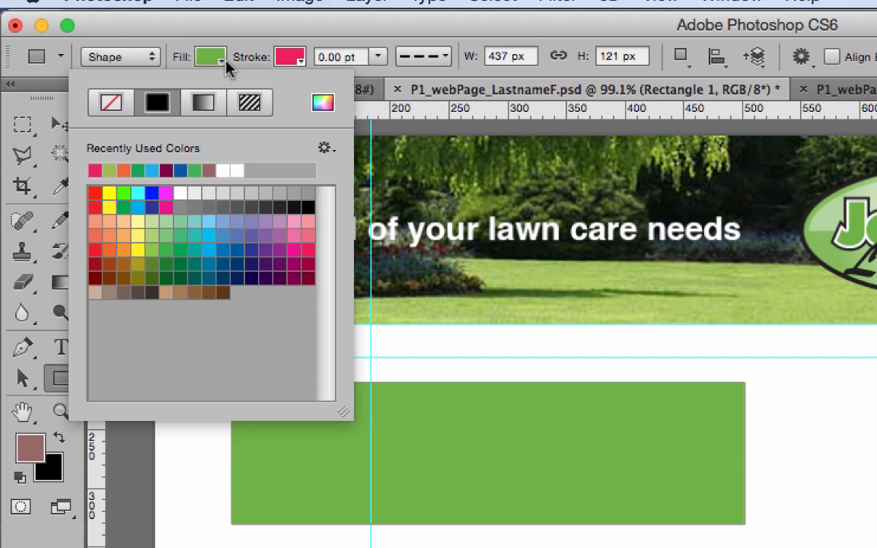
{"action": "left_click", "coordinate": [323, 102]}
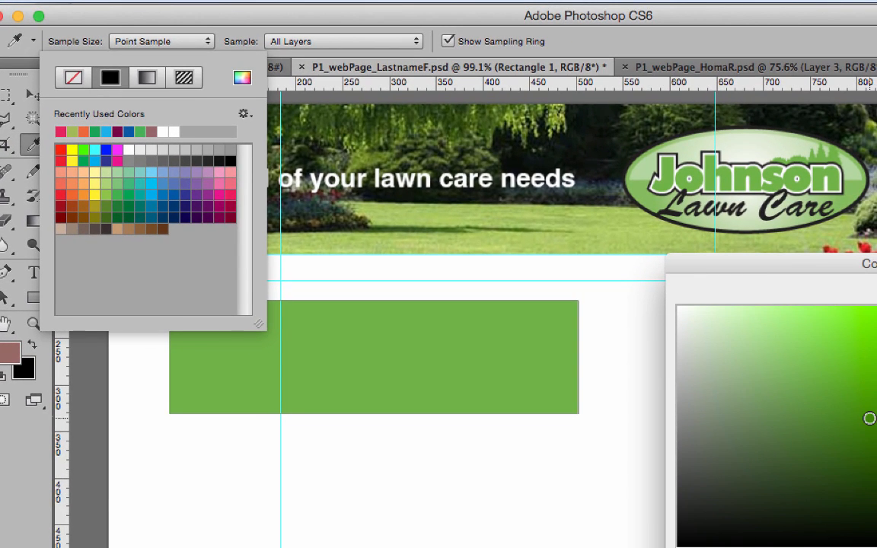
{"action": "left_click", "coordinate": [776, 386]}
{"action": "left_click", "coordinate": [619, 141]}
{"action": "left_click", "coordinate": [523, 126]}
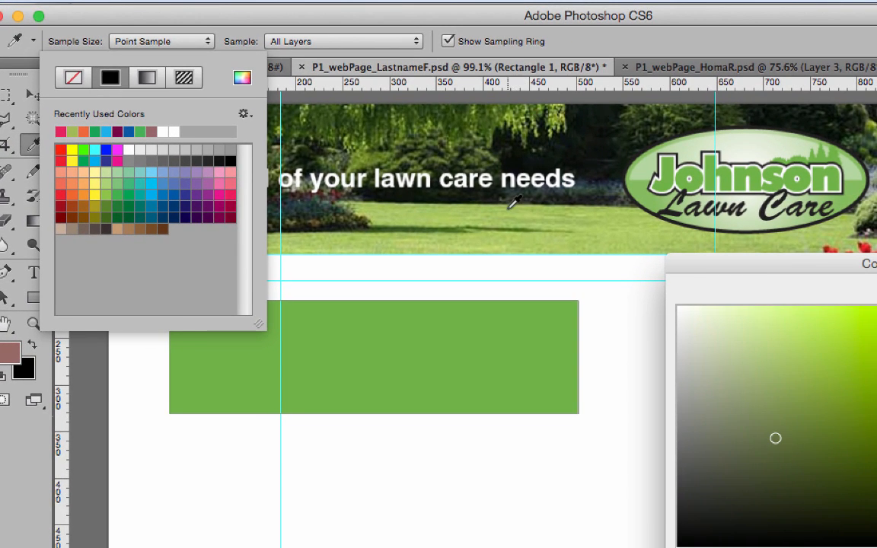
{"action": "left_click", "coordinate": [485, 317]}
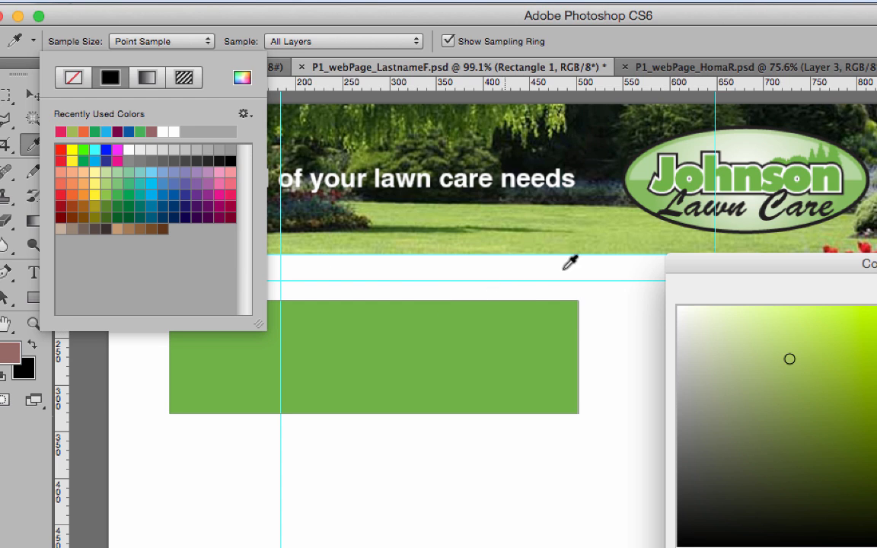
{"action": "key", "text": "Return"}
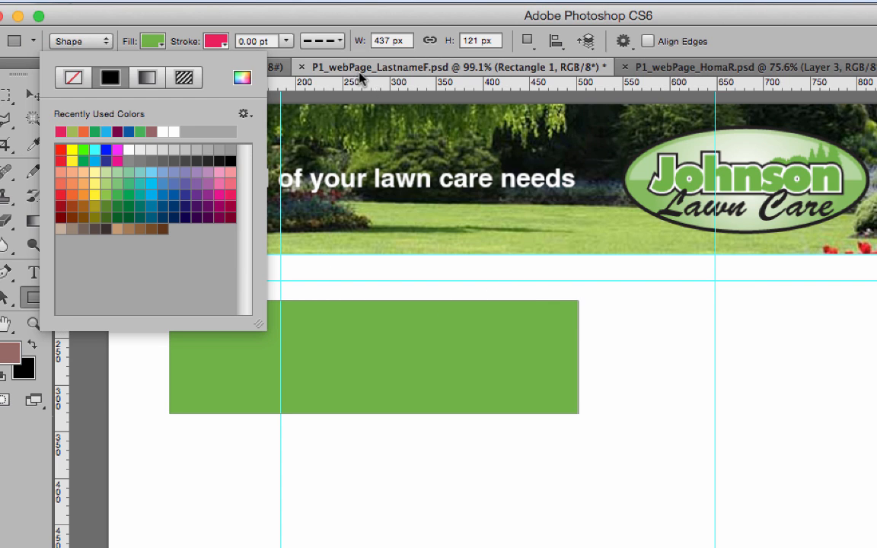
{"action": "left_click", "coordinate": [329, 16]}
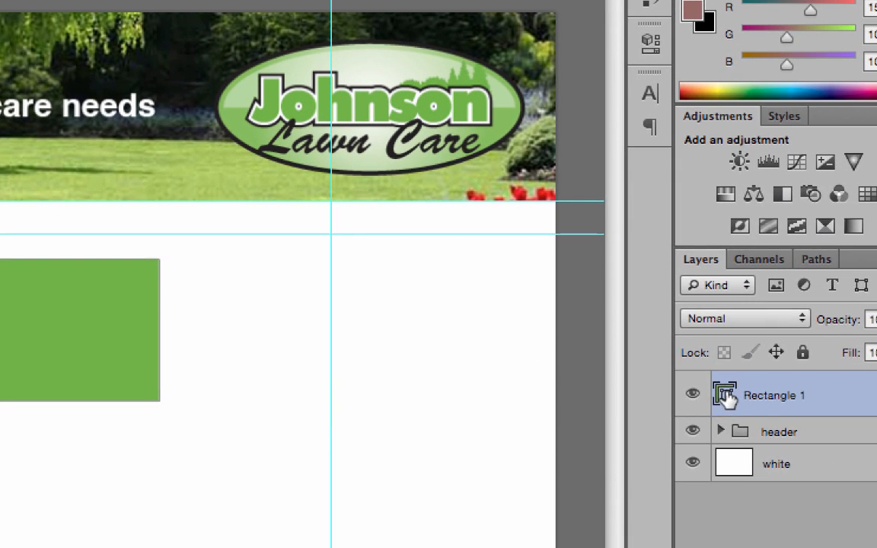
{"action": "double_click", "coordinate": [724, 397]}
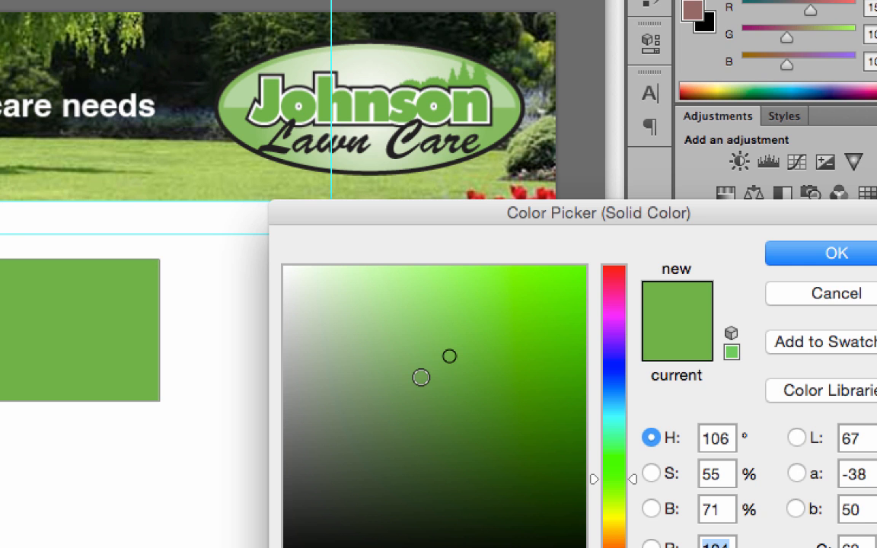
{"action": "key", "text": "Return"}
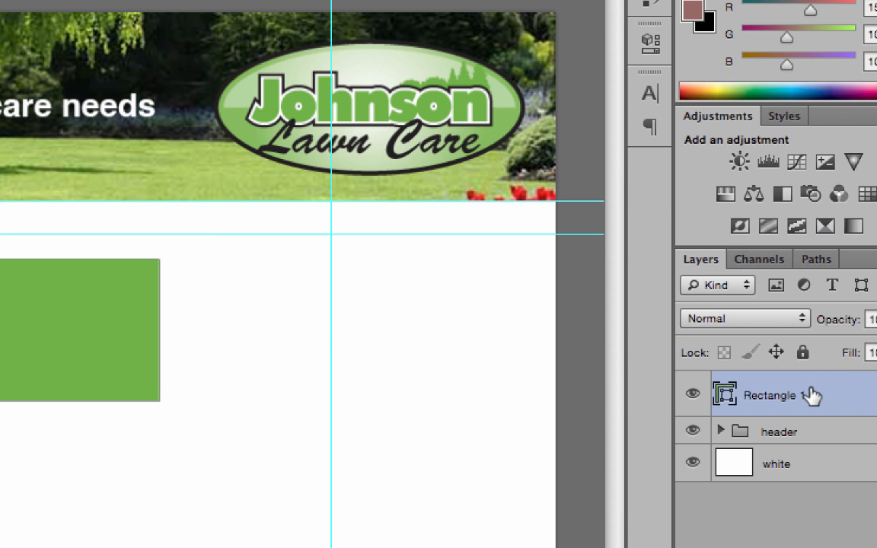
Try a Color Overlay layer style on the rectangle, sampling several greens for it from the header photo
{"action": "left_click", "coordinate": [277, 1]}
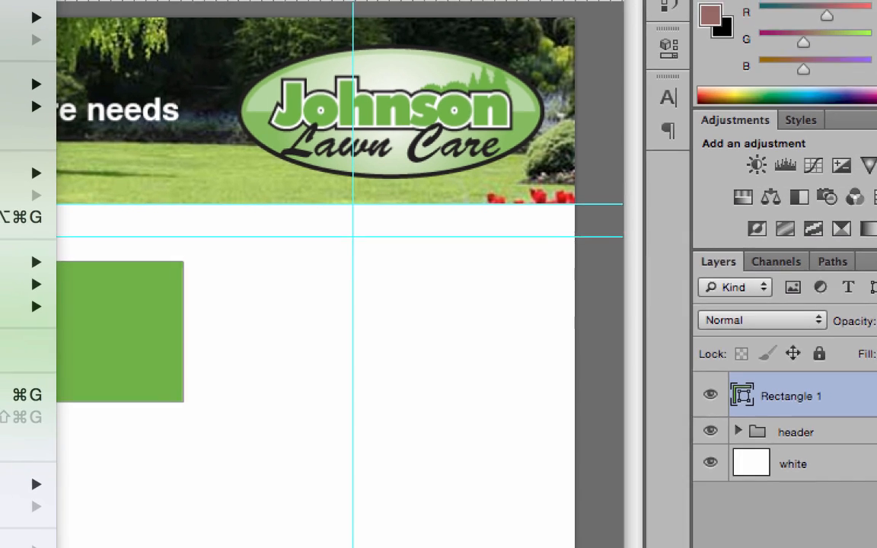
{"action": "mouse_move", "coordinate": [323, 103]}
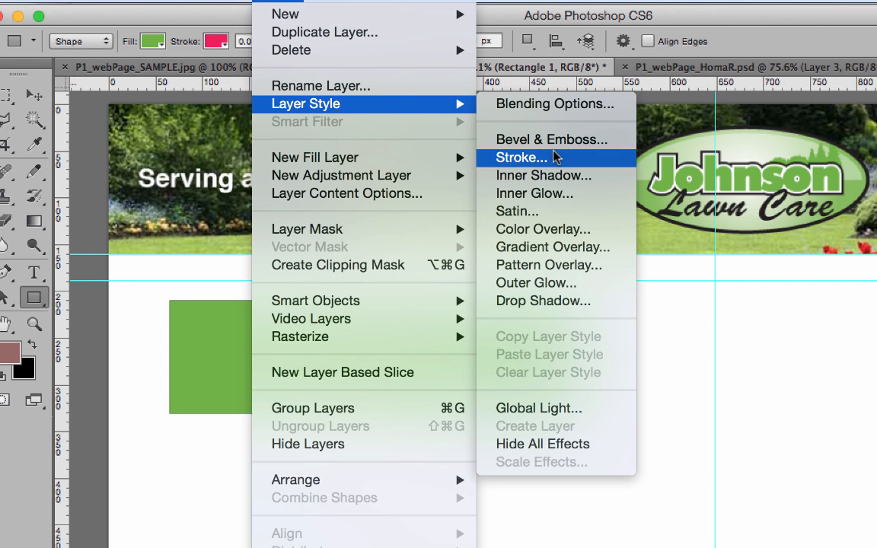
{"action": "left_click", "coordinate": [577, 230]}
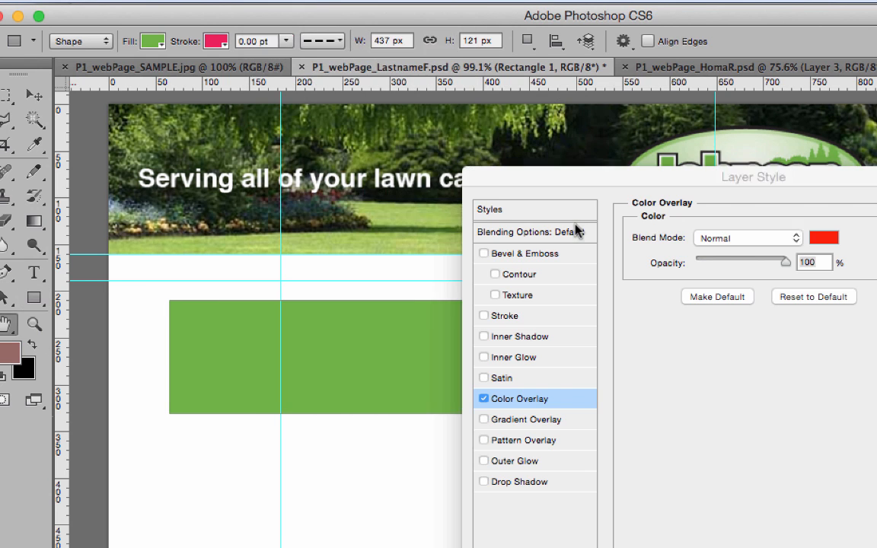
{"action": "left_click_drag", "start_coordinate": [573, 174], "coordinate": [791, 227]}
{"action": "left_click", "coordinate": [876, 293]}
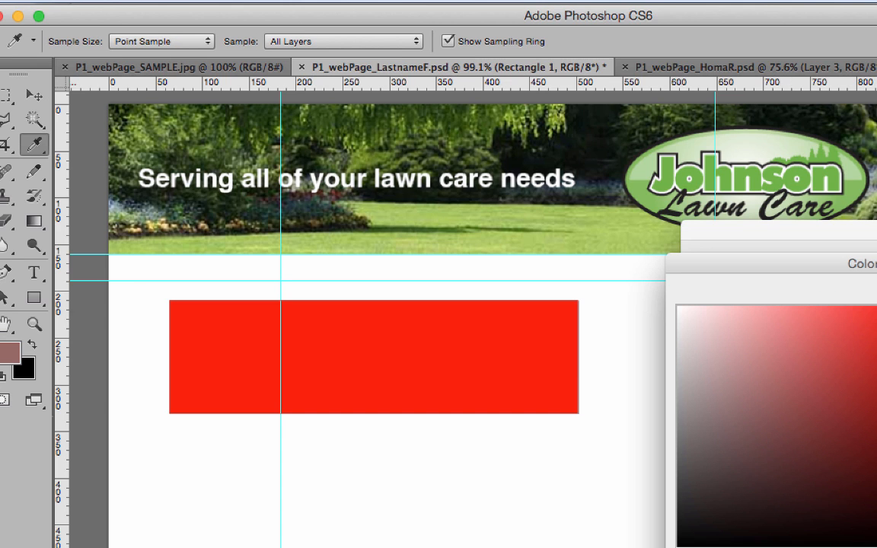
{"action": "left_click", "coordinate": [719, 351]}
{"action": "left_click", "coordinate": [498, 197]}
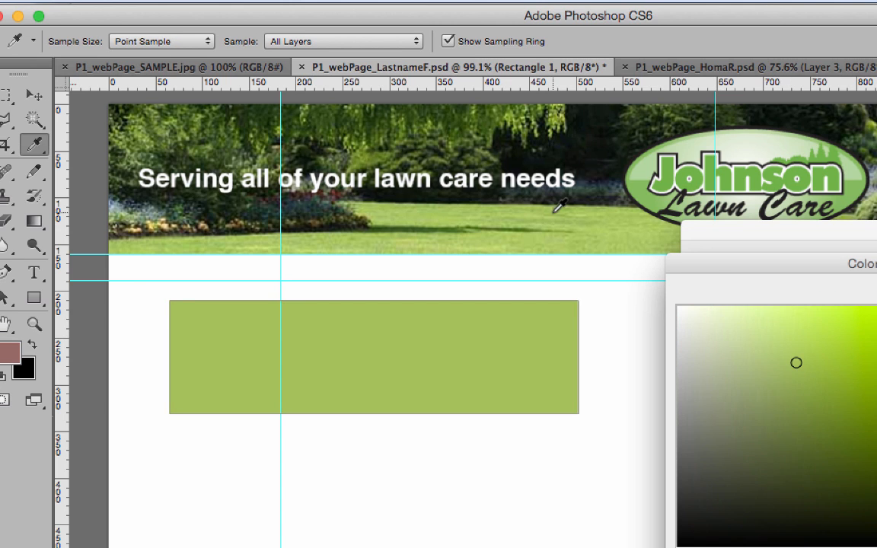
{"action": "left_click", "coordinate": [421, 123]}
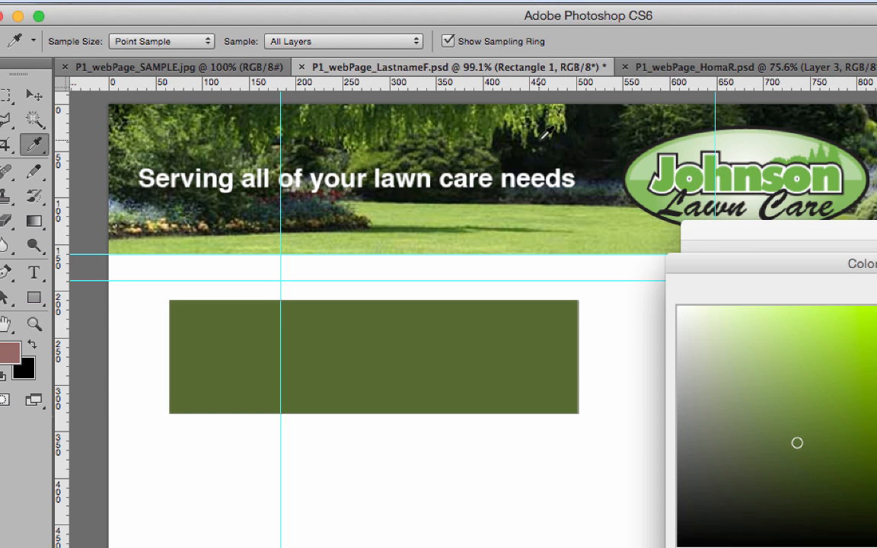
{"action": "left_click", "coordinate": [459, 168]}
{"action": "left_click", "coordinate": [466, 212]}
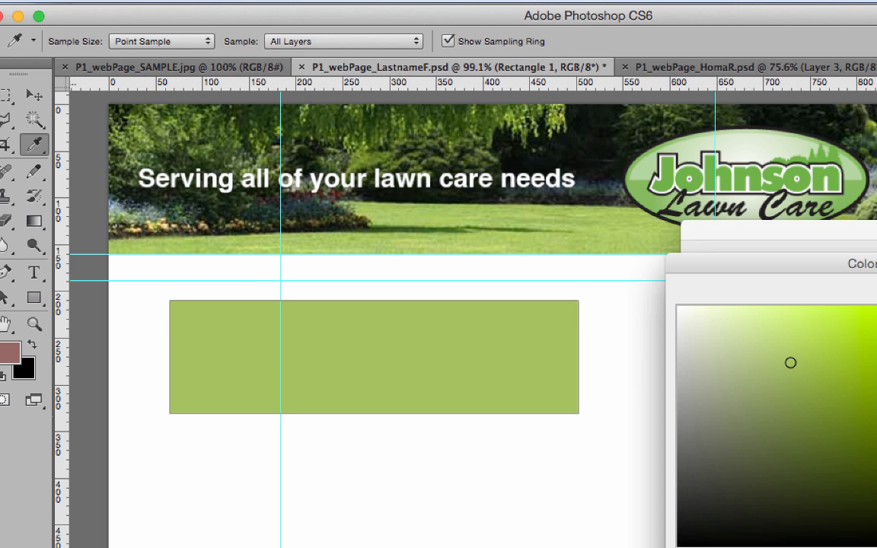
{"action": "key", "text": "Escape"}
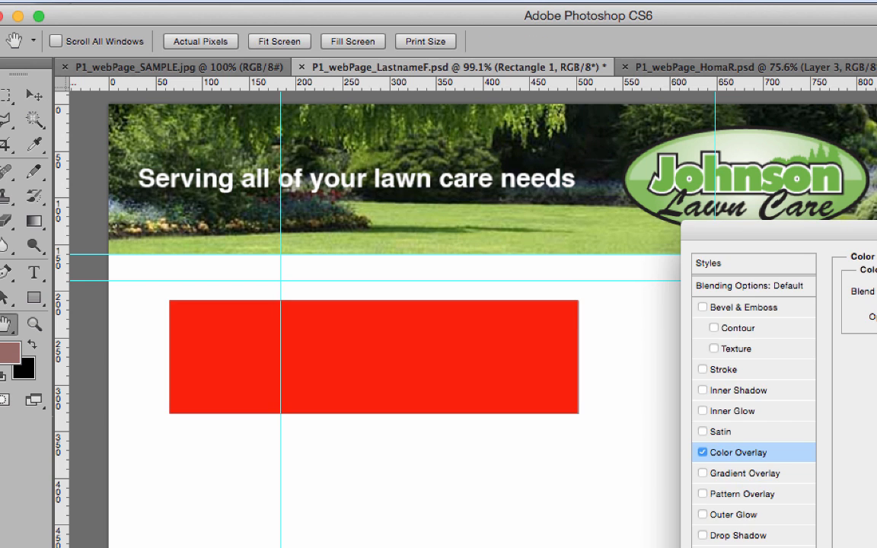
{"action": "left_click_drag", "start_coordinate": [853, 230], "coordinate": [663, 172]}
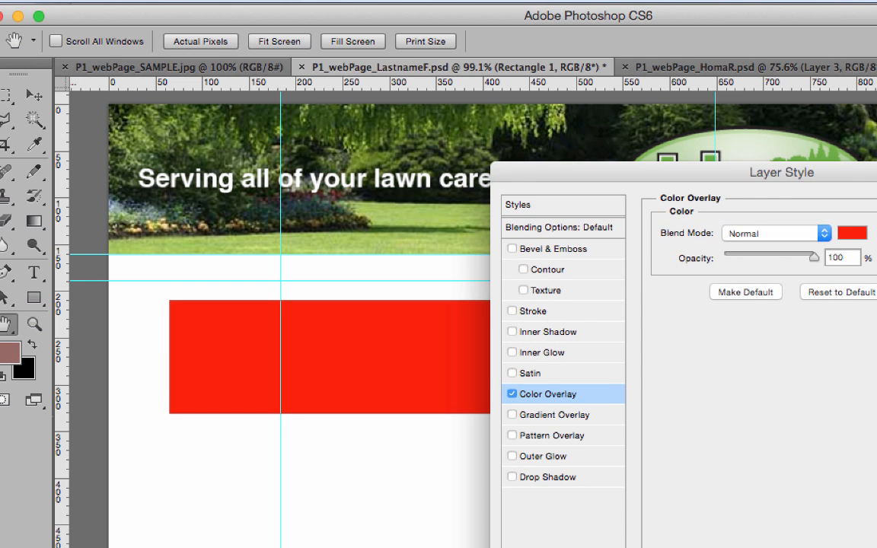
{"action": "key", "text": "Escape"}
Replace the green rectangle with a full-width bar about 843 by 29 px between the two horizontal guides below the header
{"action": "left_click", "coordinate": [35, 95]}
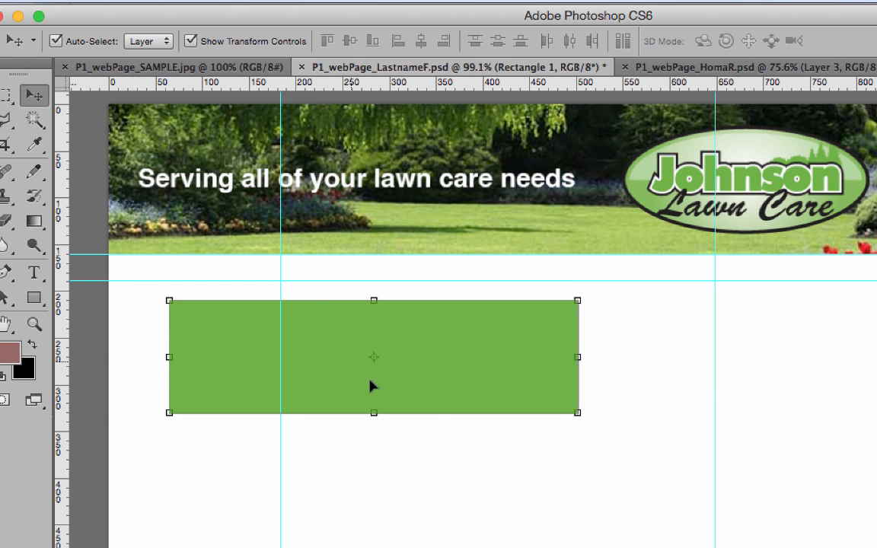
{"action": "key", "text": "Delete"}
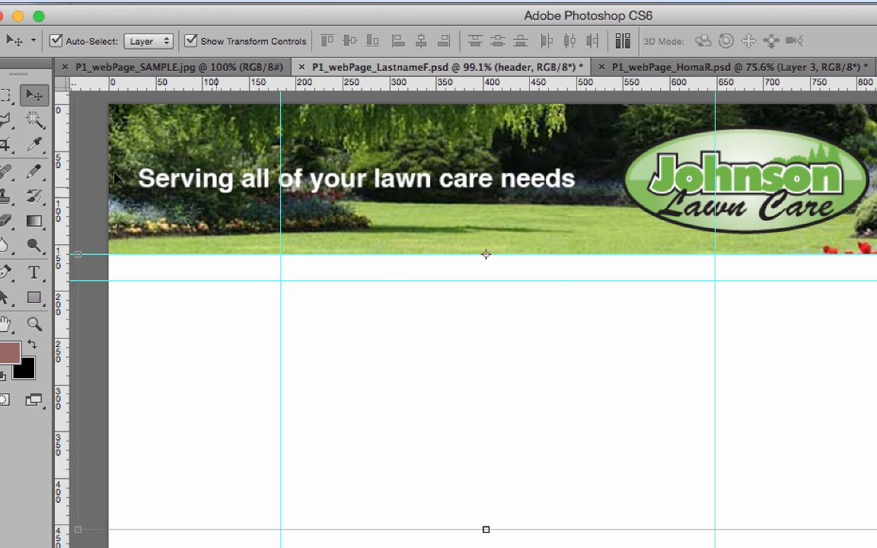
{"action": "left_click", "coordinate": [33, 299]}
{"action": "left_click_drag", "start_coordinate": [108, 255], "coordinate": [863, 286]}
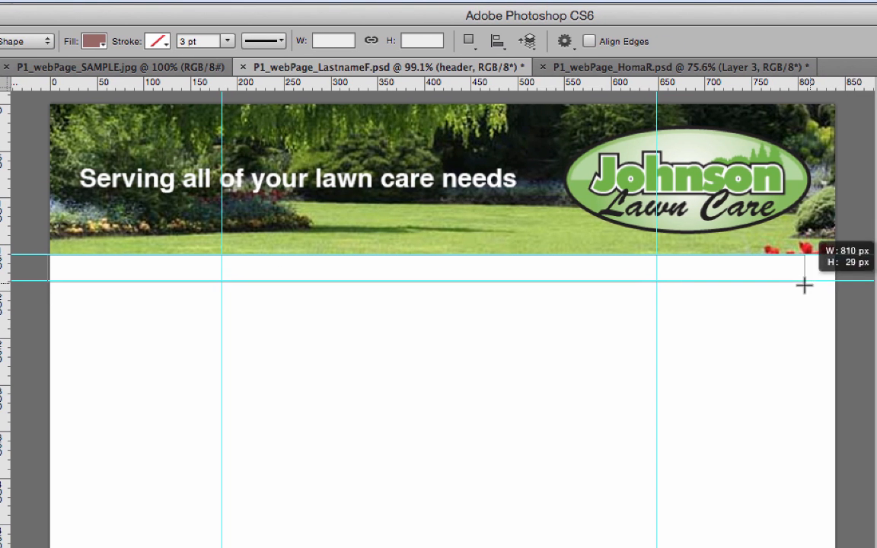
{"action": "left_click_drag", "start_coordinate": [804, 285], "coordinate": [834, 283]}
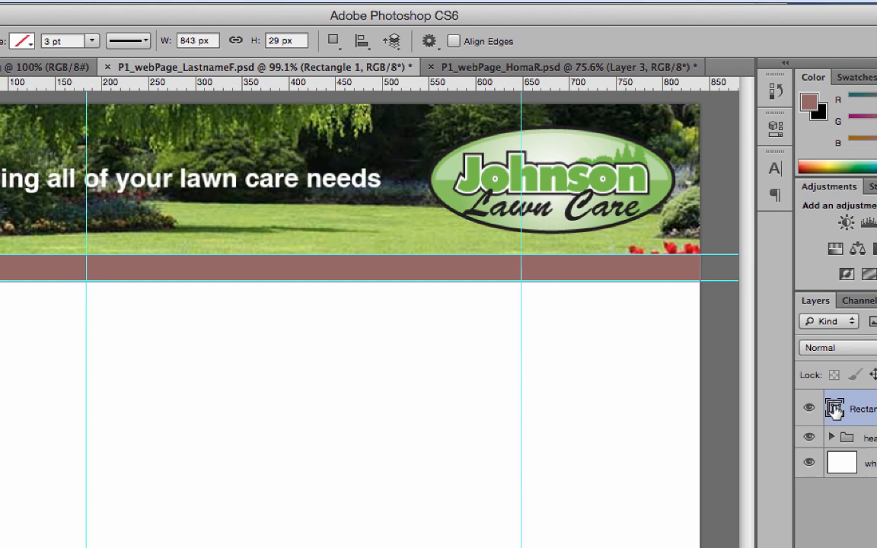
Fill the bar with a dark green sampled from the header photo and lightened to hue 154°, saturation 60%, brightness 22%
{"action": "double_click", "coordinate": [833, 409]}
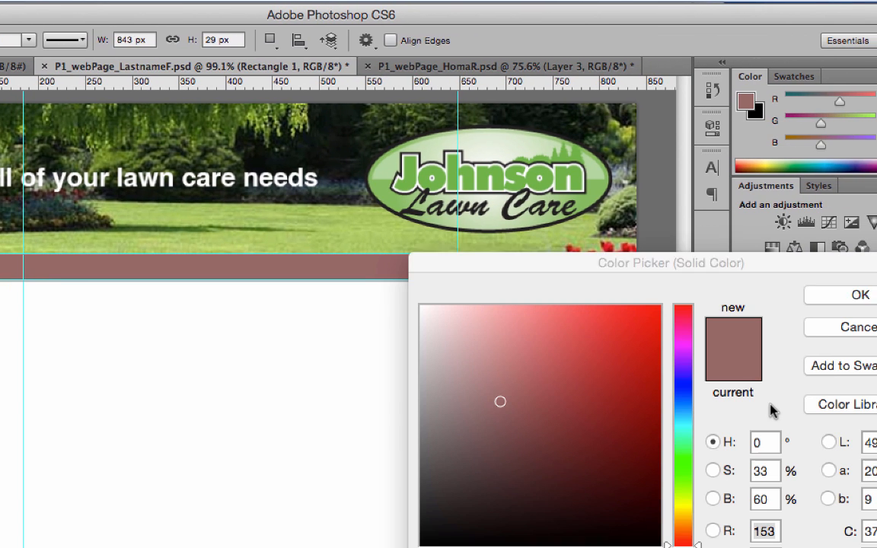
{"action": "left_click", "coordinate": [233, 203]}
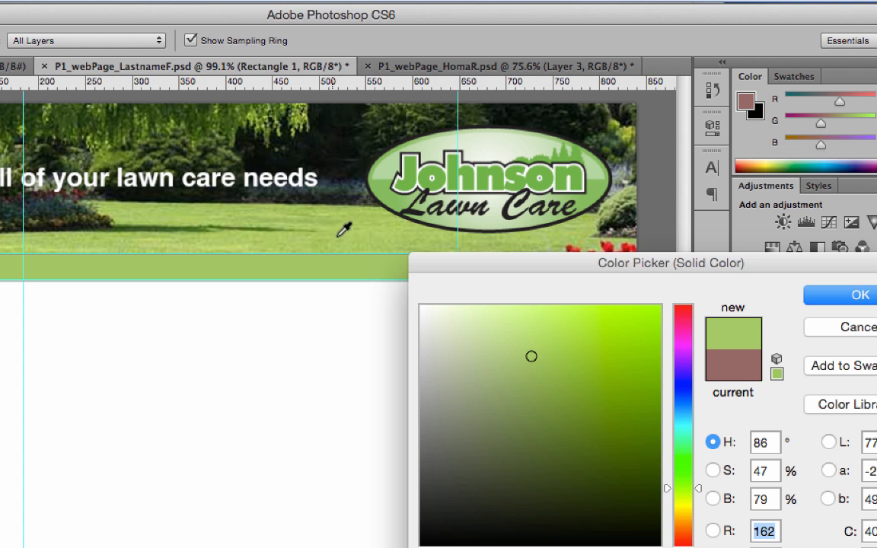
{"action": "left_click", "coordinate": [137, 222]}
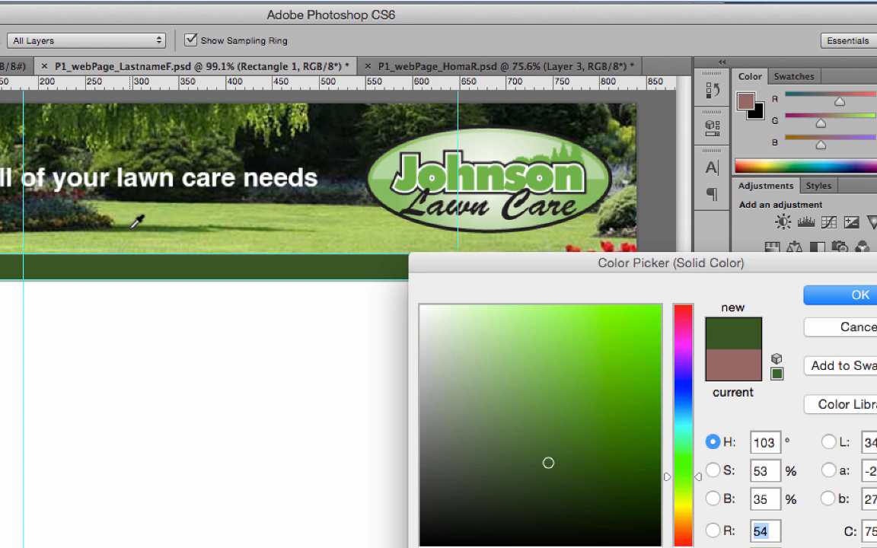
{"action": "left_click", "coordinate": [60, 217]}
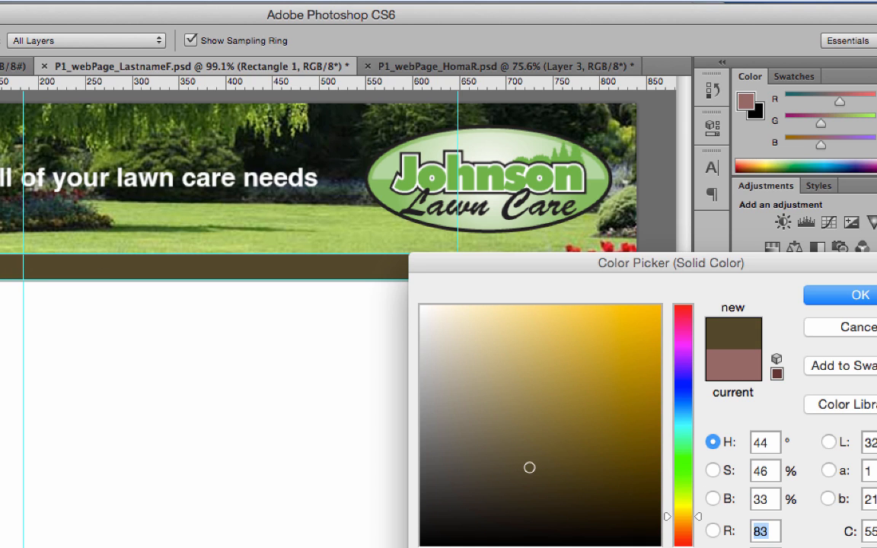
{"action": "left_click", "coordinate": [2, 202]}
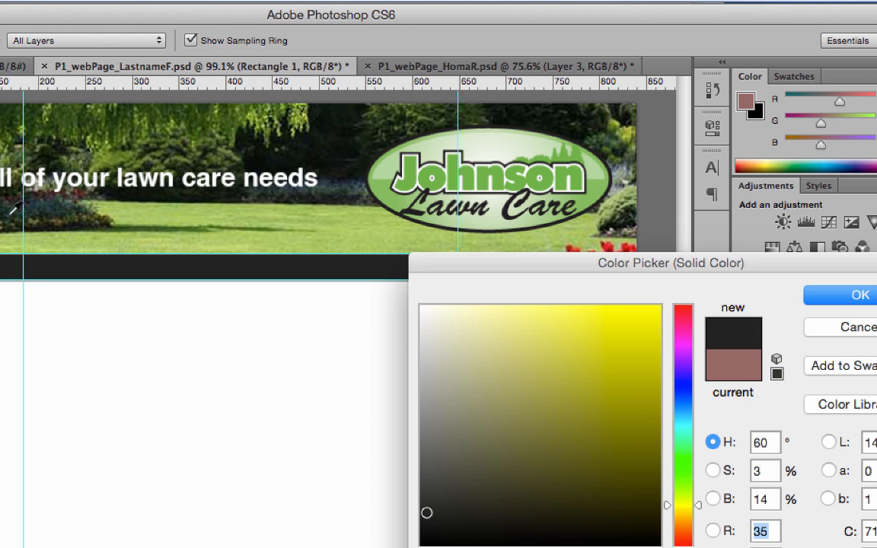
{"action": "left_click", "coordinate": [356, 156]}
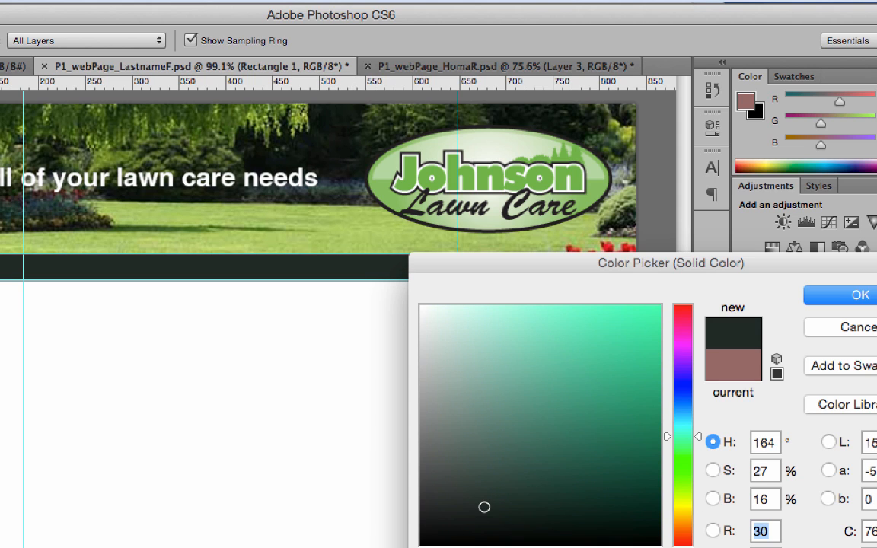
{"action": "left_click", "coordinate": [283, 144]}
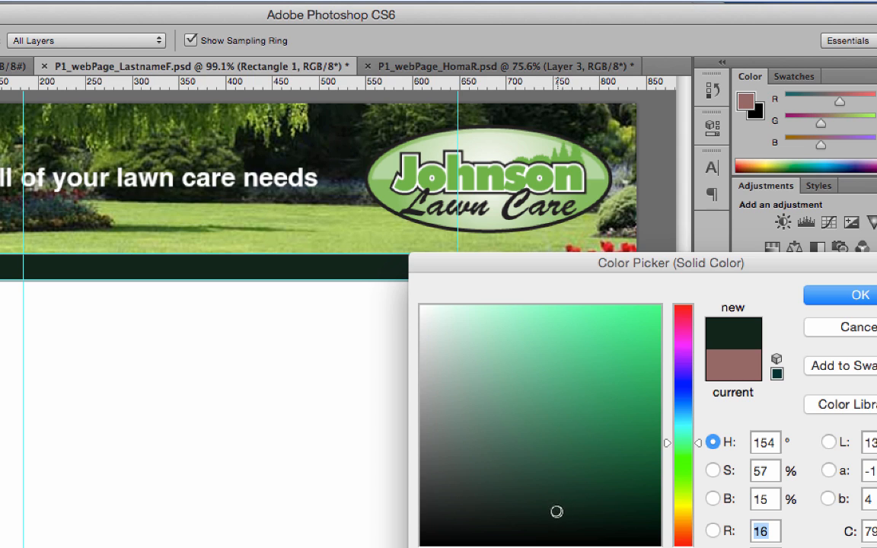
{"action": "left_click", "coordinate": [562, 503]}
{"action": "left_click", "coordinate": [563, 501]}
{"action": "left_click_drag", "start_coordinate": [562, 500], "coordinate": [564, 493]}
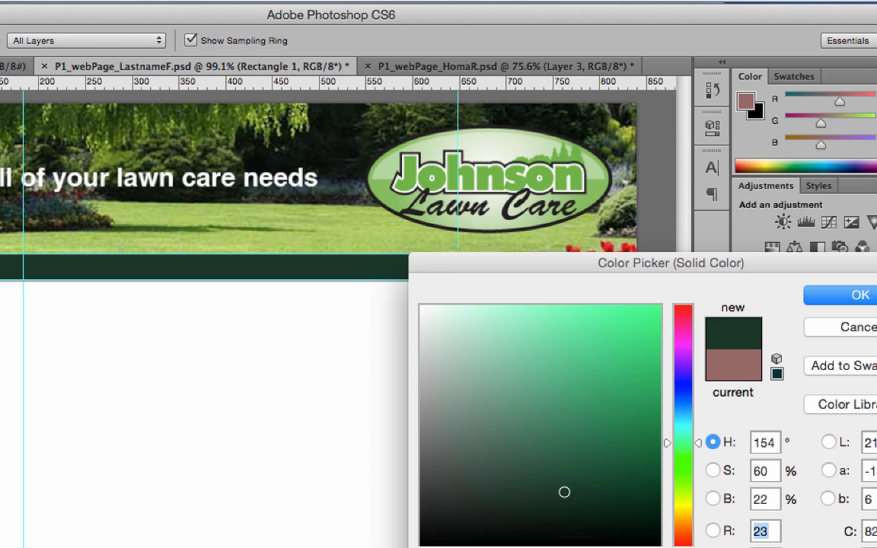
{"action": "left_click", "coordinate": [821, 295]}
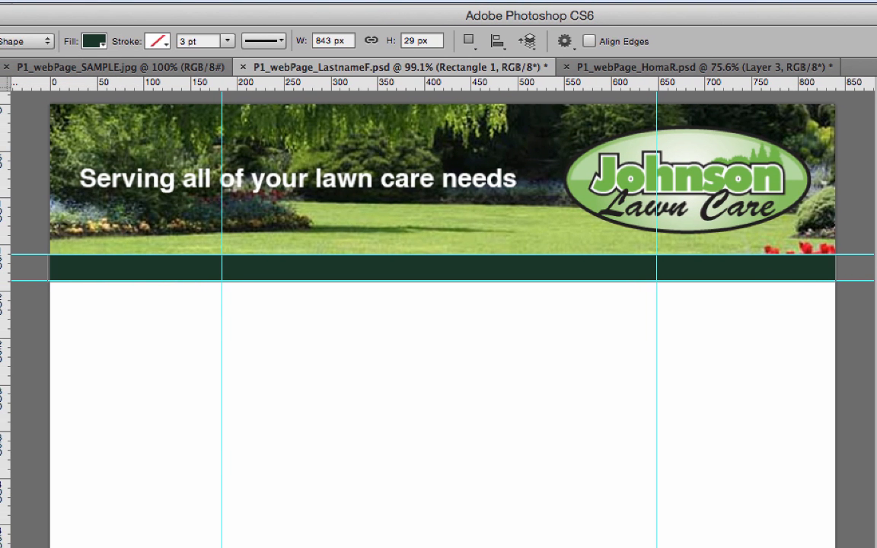
Duplicate the dark green bar and place the duplicate across the bottom edge of the page
{"action": "key", "text": "v"}
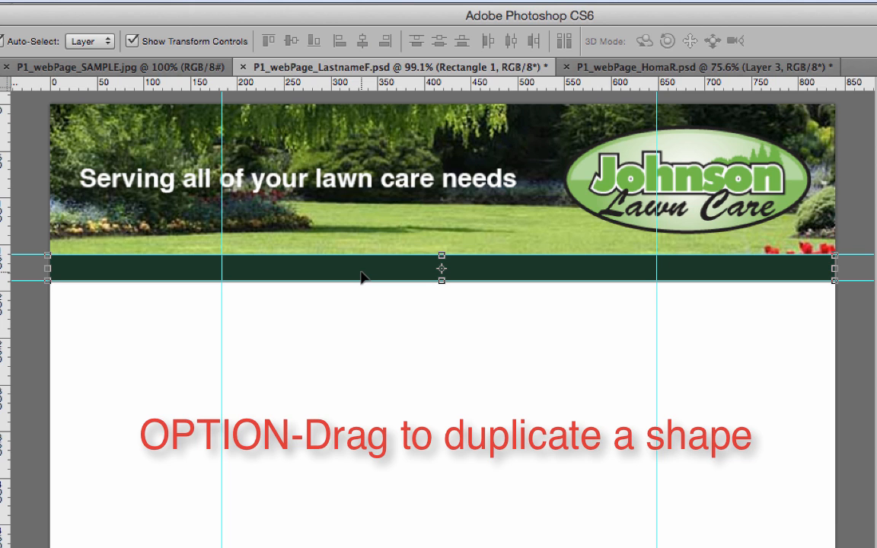
{"action": "left_click", "coordinate": [121, 2]}
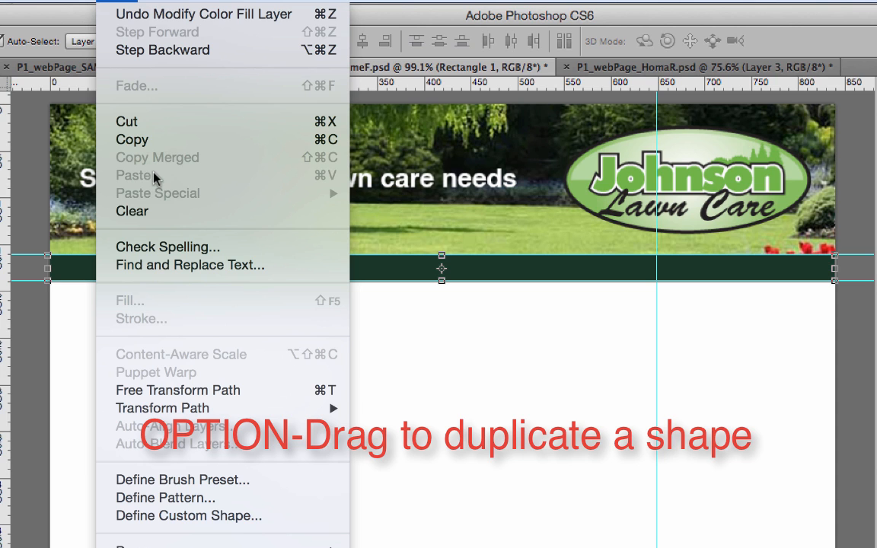
{"action": "left_click", "coordinate": [655, 482]}
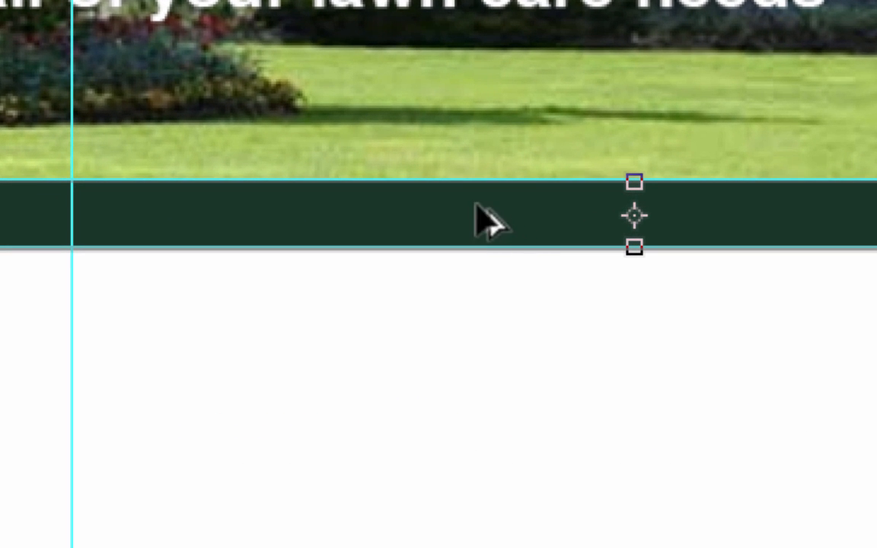
{"action": "left_click_drag", "start_coordinate": [471, 211], "coordinate": [363, 517]}
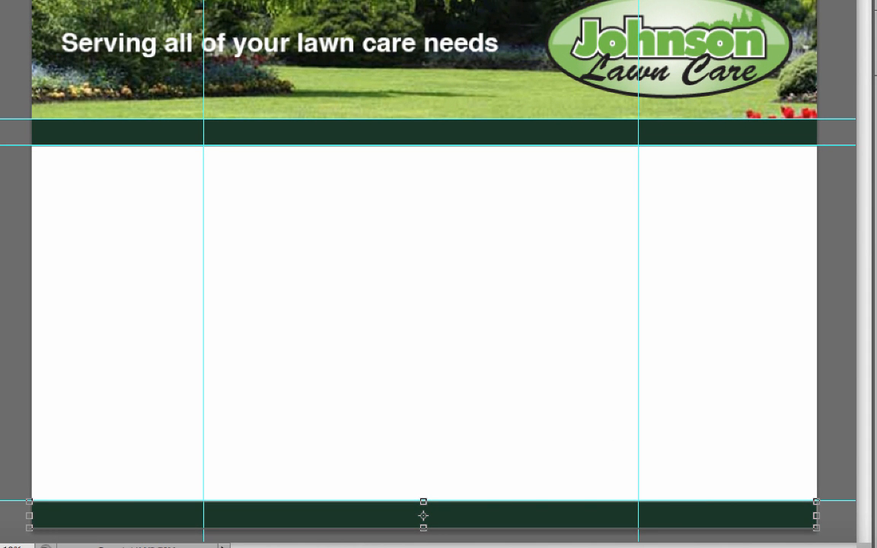
Move the Rectangle 1 layer above Rectangle 1 copy and rename it "address shape"
{"action": "left_click_drag", "start_coordinate": [665, 317], "coordinate": [636, 202]}
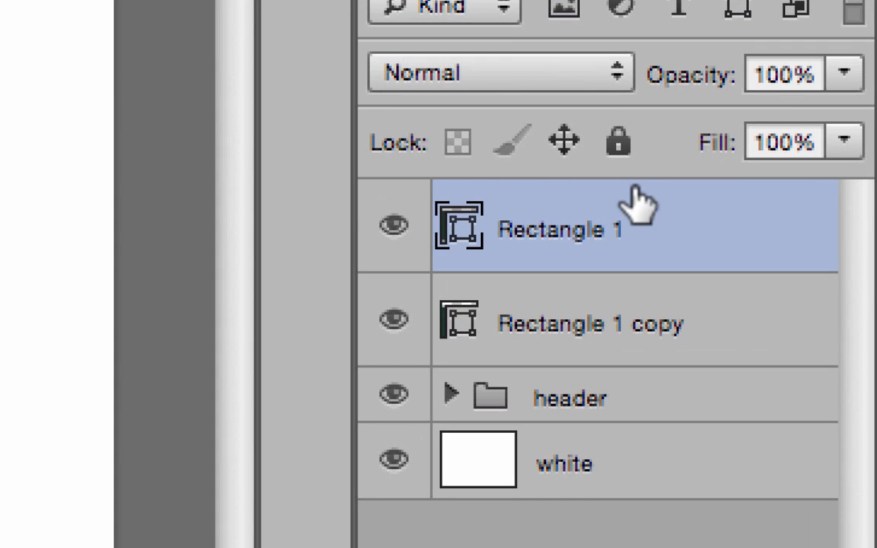
{"action": "double_click", "coordinate": [548, 233]}
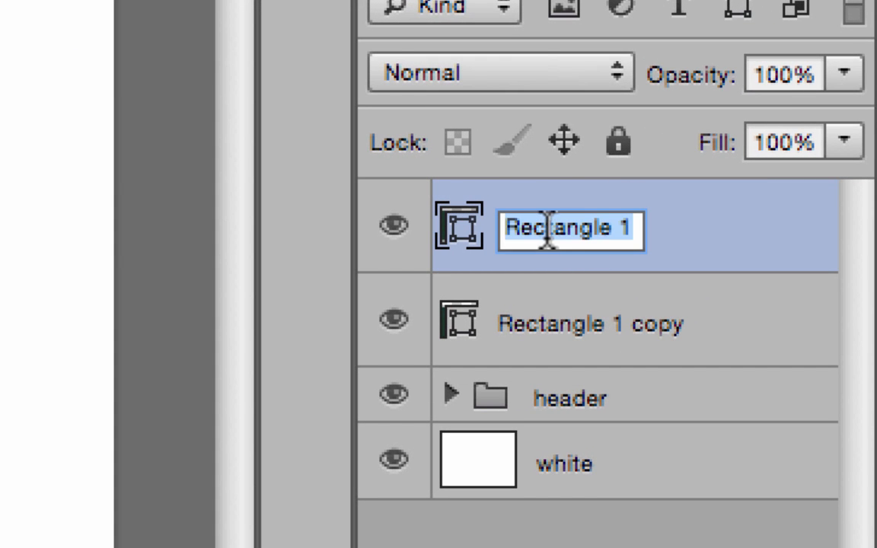
{"action": "type", "text": "address"}
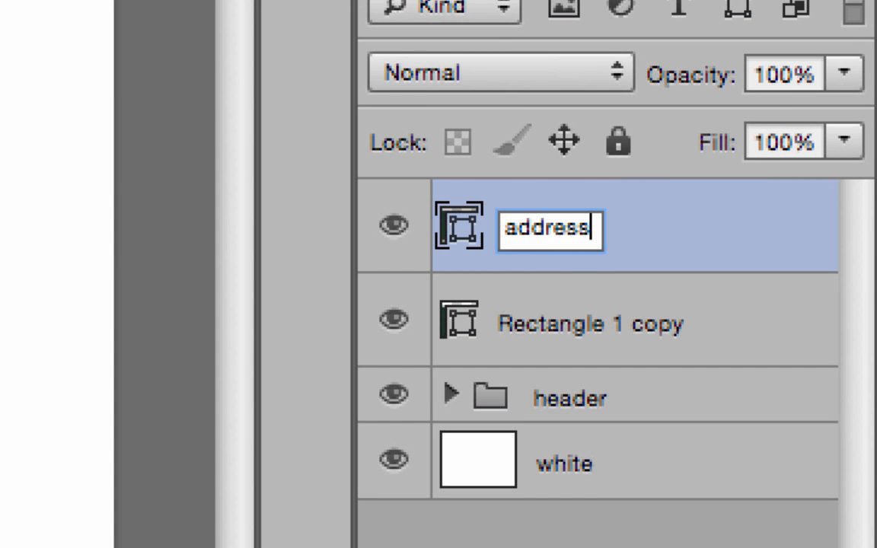
{"action": "type", "text": " sh"}
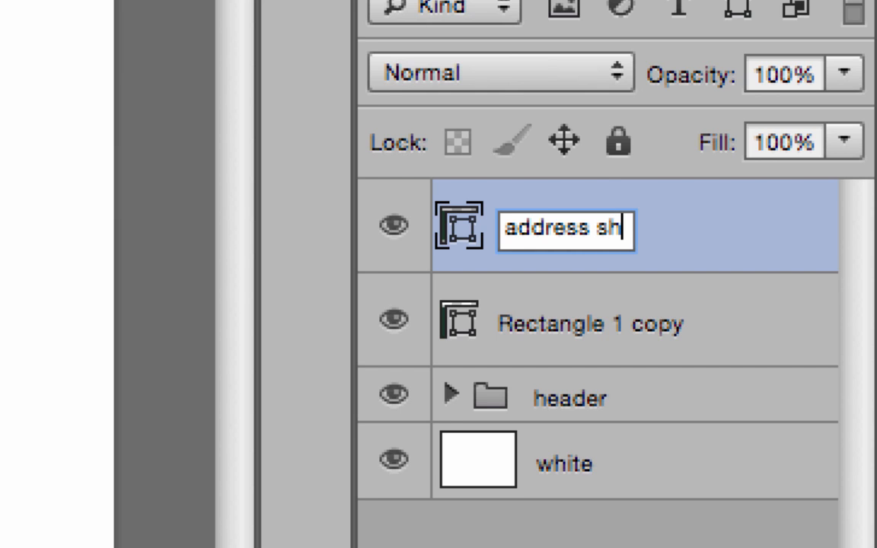
{"action": "type", "text": "ape"}
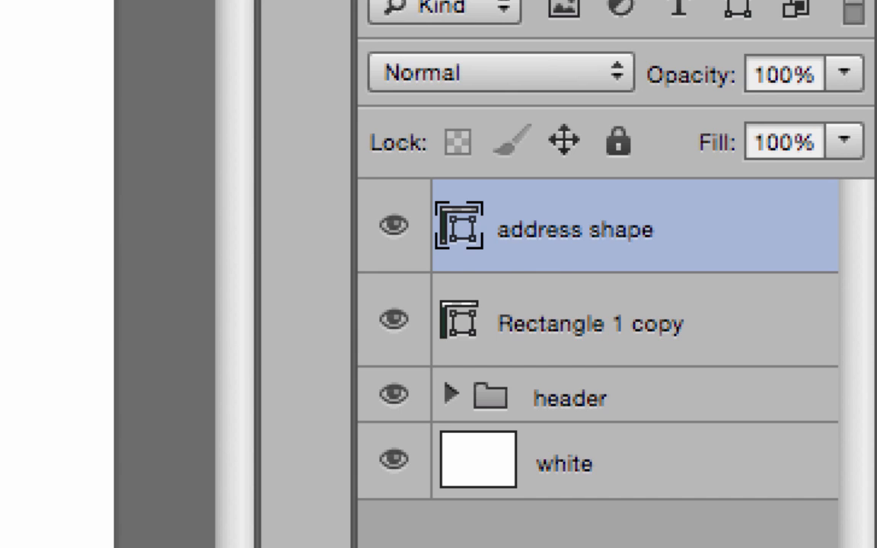
Rename the Rectangle 1 copy layer as "footer shape"
{"action": "left_click", "coordinate": [590, 324]}
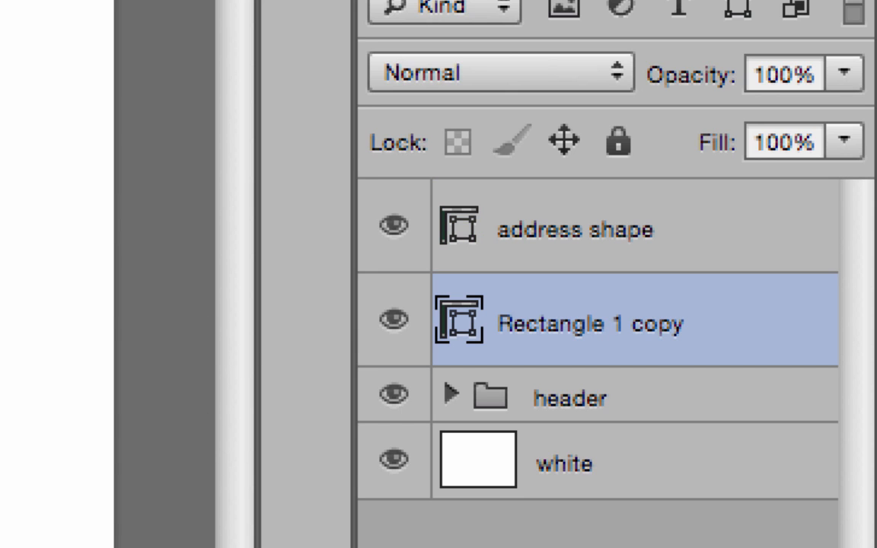
{"action": "double_click", "coordinate": [608, 322]}
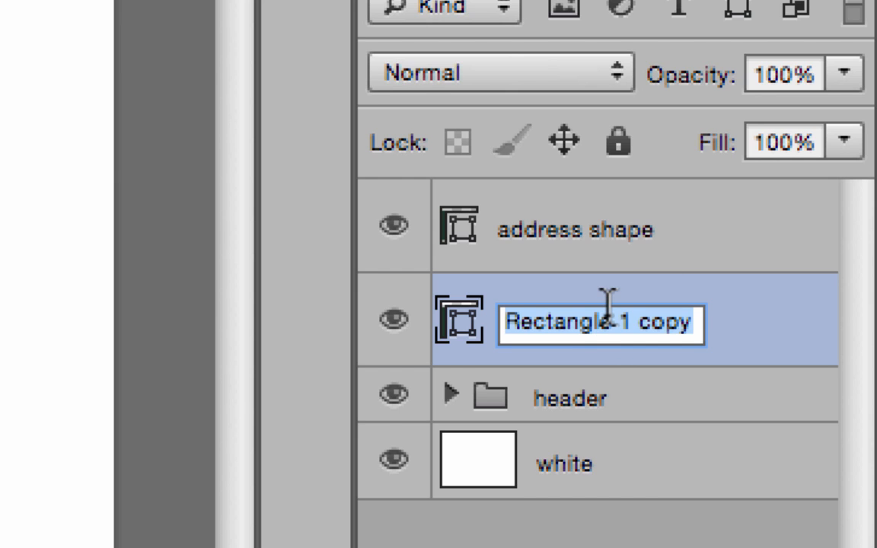
{"action": "type", "text": "footter"}
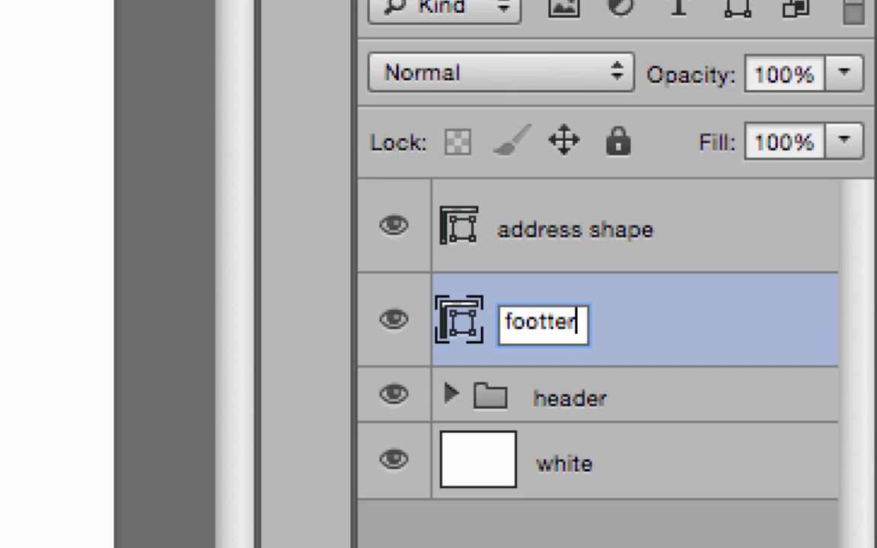
{"action": "key", "text": "BackSpace"}
{"action": "key", "text": "BackSpace"}
{"action": "key", "text": "BackSpace"}
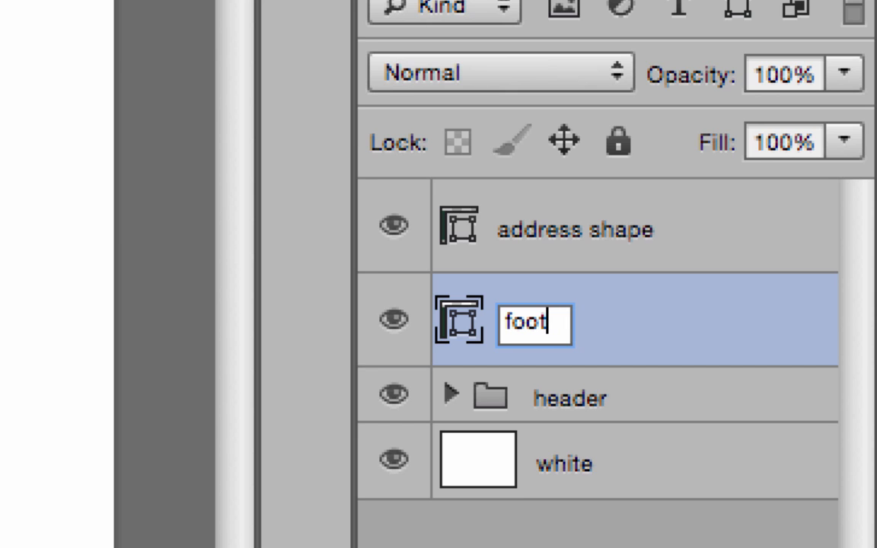
{"action": "type", "text": "er"}
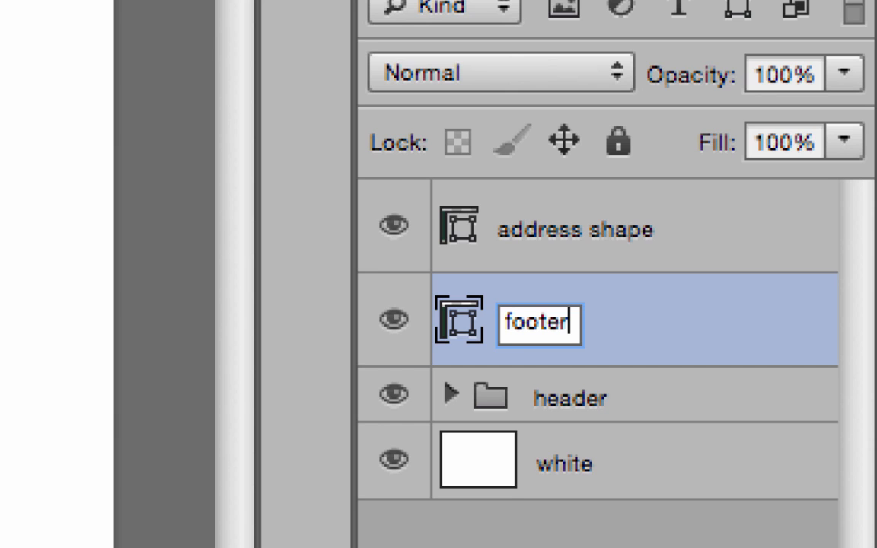
{"action": "type", "text": "shape"}
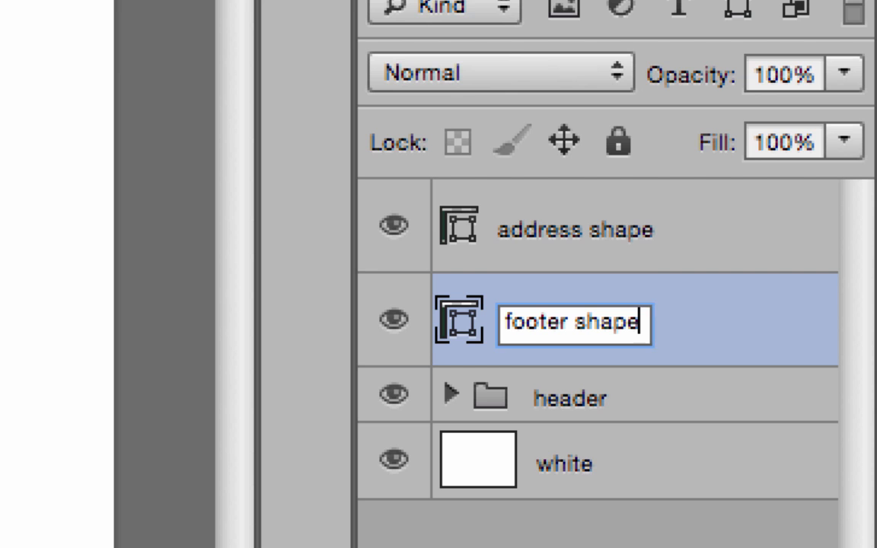
{"action": "key", "text": "Return"}
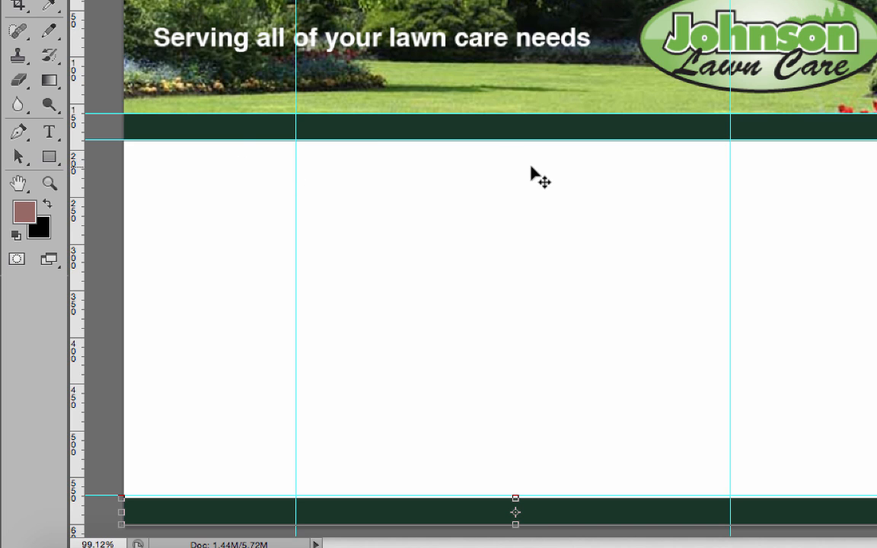
Draw a rectangle covering the page's right column between the guides, from the address bar down to the footer bar
{"action": "left_click", "coordinate": [48, 158]}
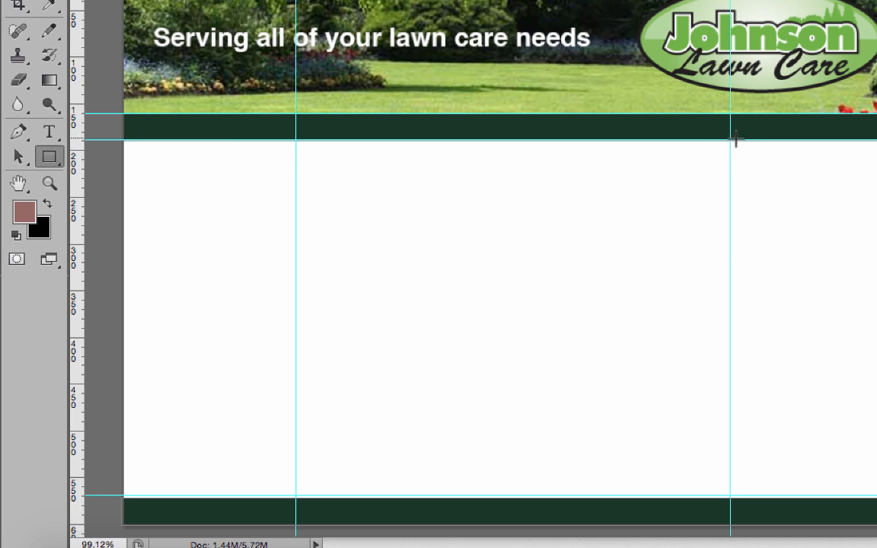
{"action": "left_click_drag", "start_coordinate": [729, 140], "coordinate": [876, 496]}
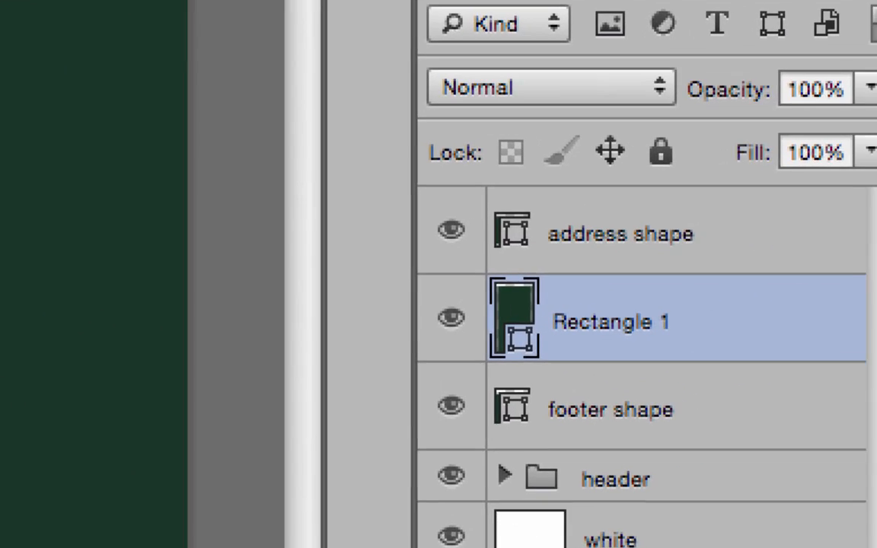
Fill the right column rectangle with a brown sampled from the header photo's flower bed and lightened to tan #e7d5a1
{"action": "double_click", "coordinate": [515, 318]}
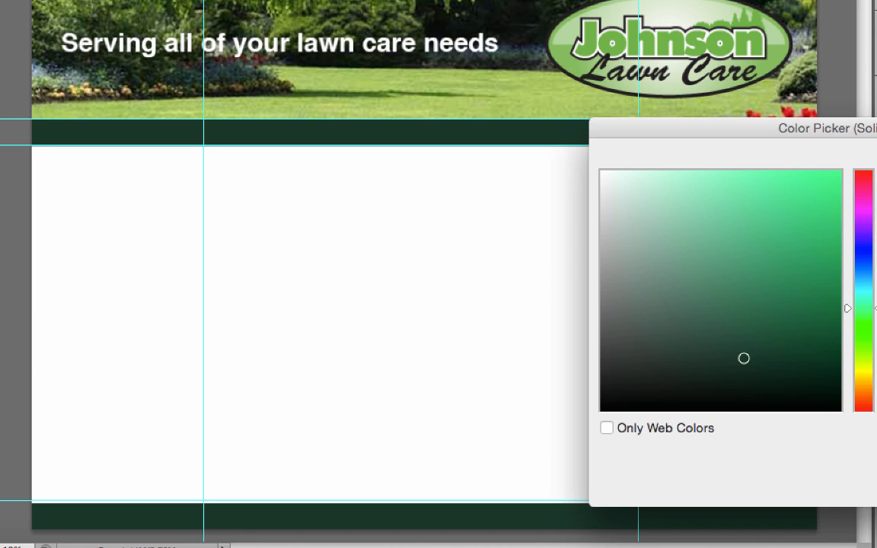
{"action": "left_click", "coordinate": [421, 87]}
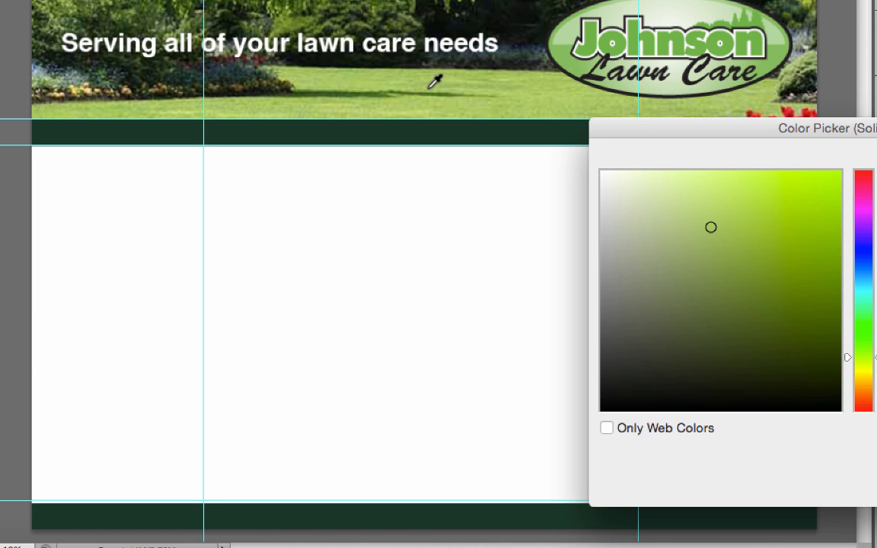
{"action": "left_click_drag", "start_coordinate": [658, 134], "coordinate": [26, 182]}
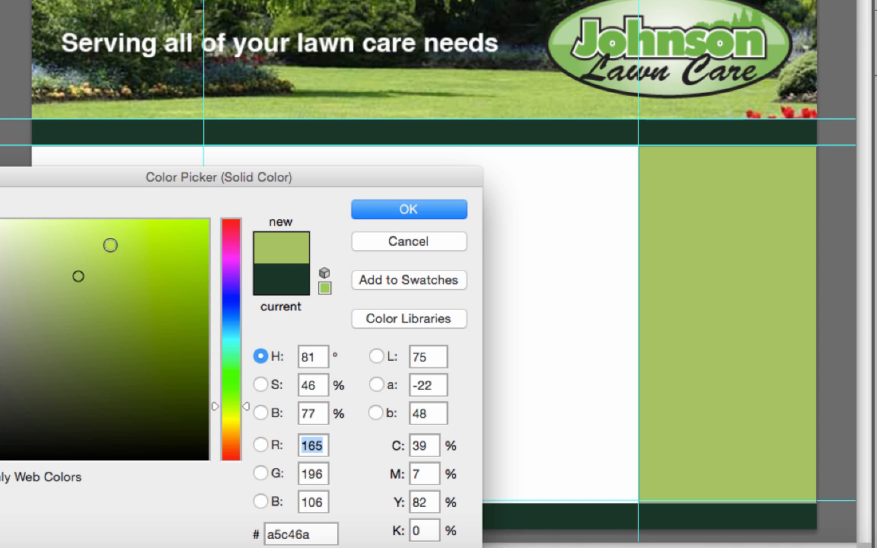
{"action": "left_click", "coordinate": [63, 252]}
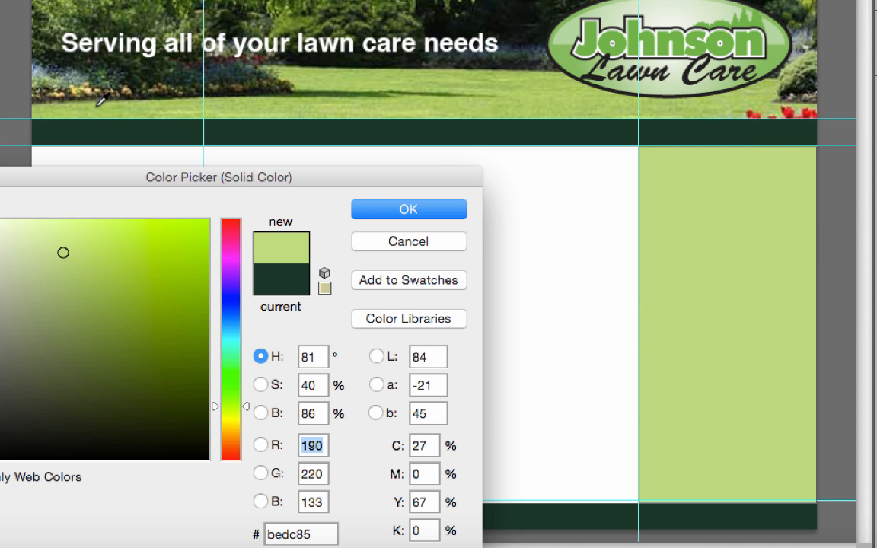
{"action": "left_click", "coordinate": [81, 81]}
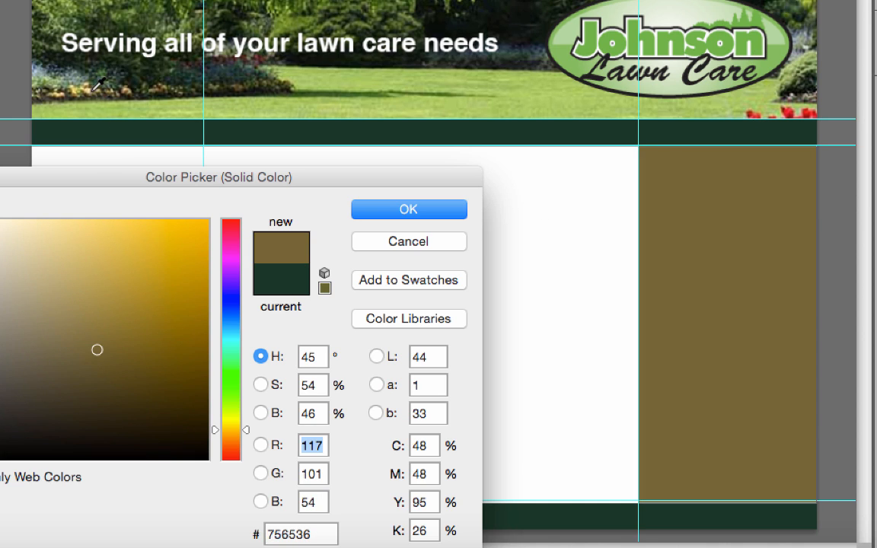
{"action": "left_click", "coordinate": [80, 311]}
{"action": "left_click", "coordinate": [61, 283]}
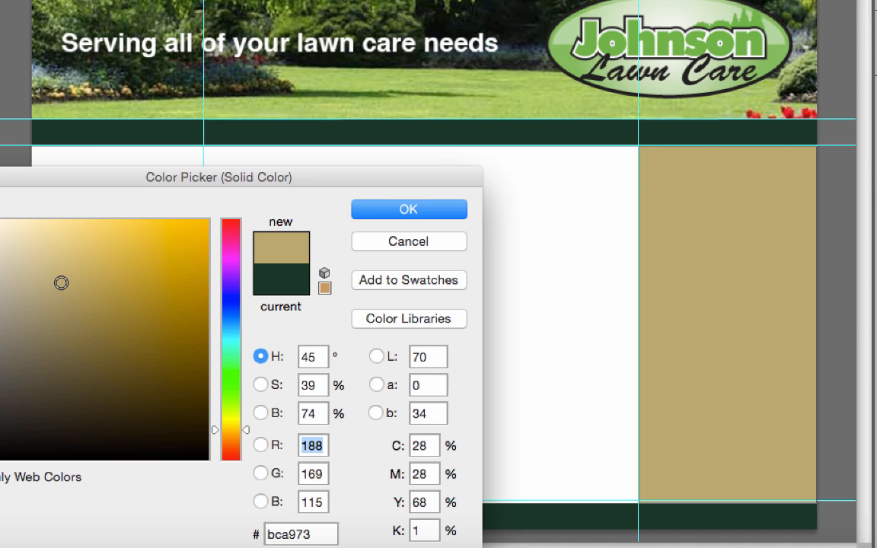
{"action": "left_click", "coordinate": [44, 262]}
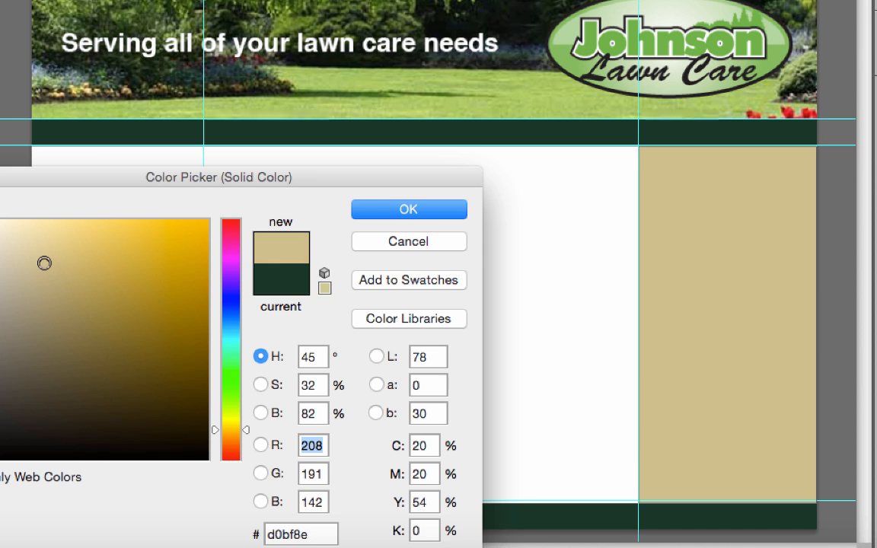
{"action": "left_click", "coordinate": [33, 252]}
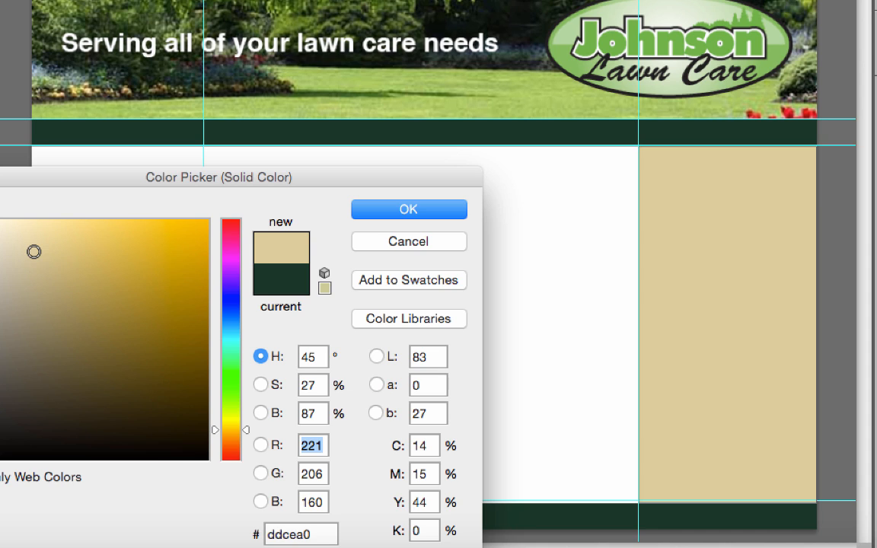
{"action": "left_click", "coordinate": [32, 251]}
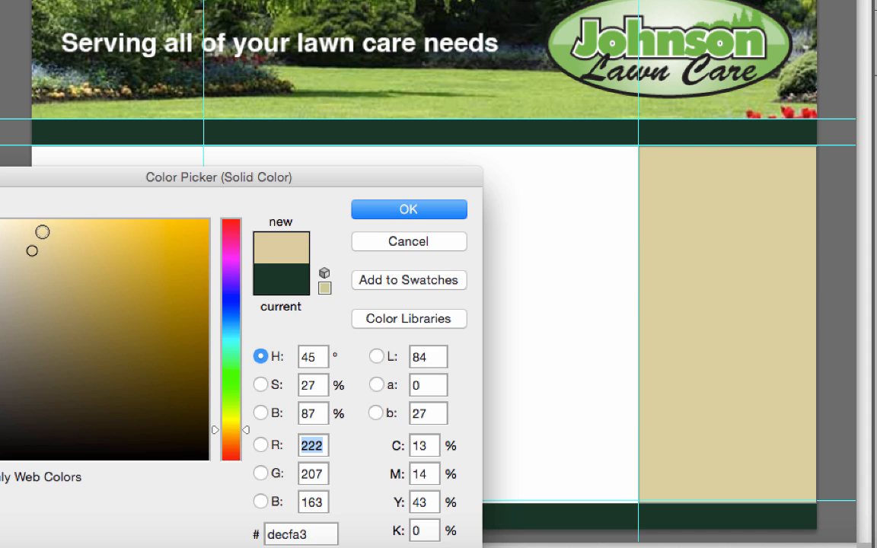
{"action": "left_click", "coordinate": [40, 242]}
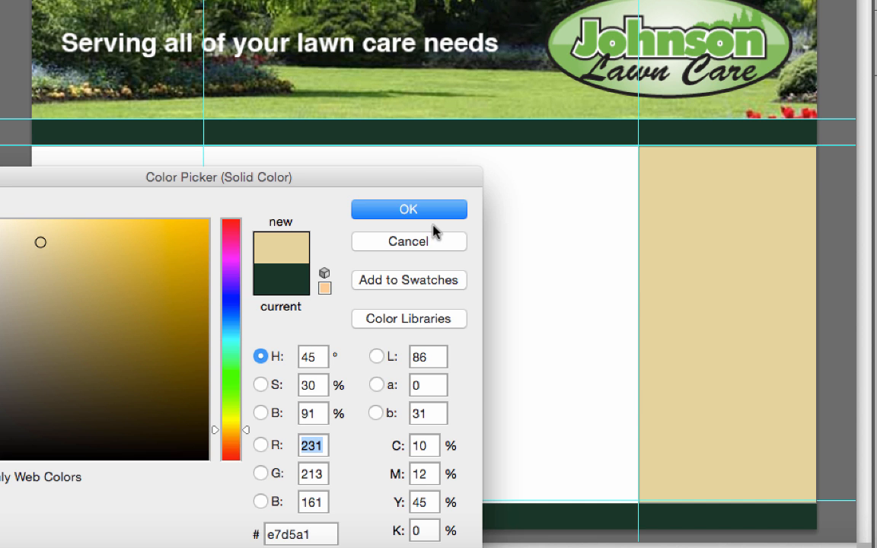
{"action": "left_click", "coordinate": [427, 210]}
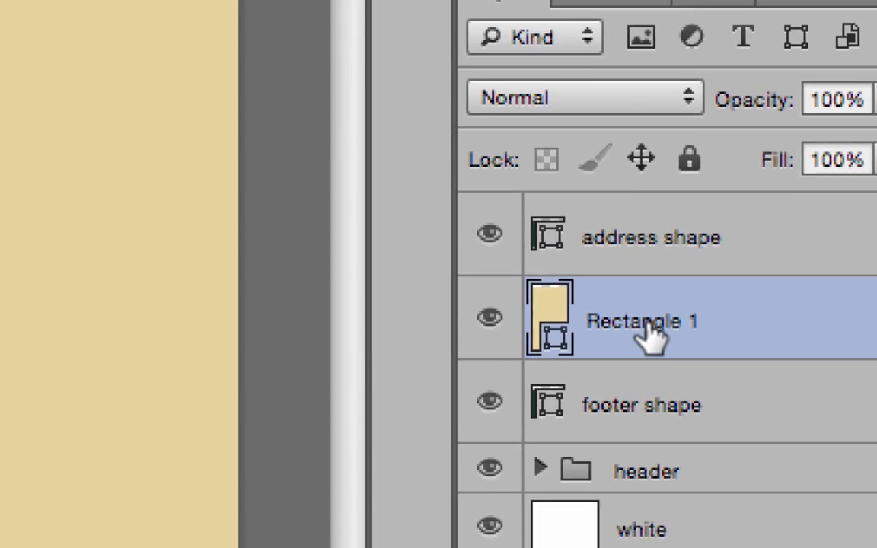
Rename the tan Rectangle 1 layer as "aside shape"
{"action": "double_click", "coordinate": [572, 319]}
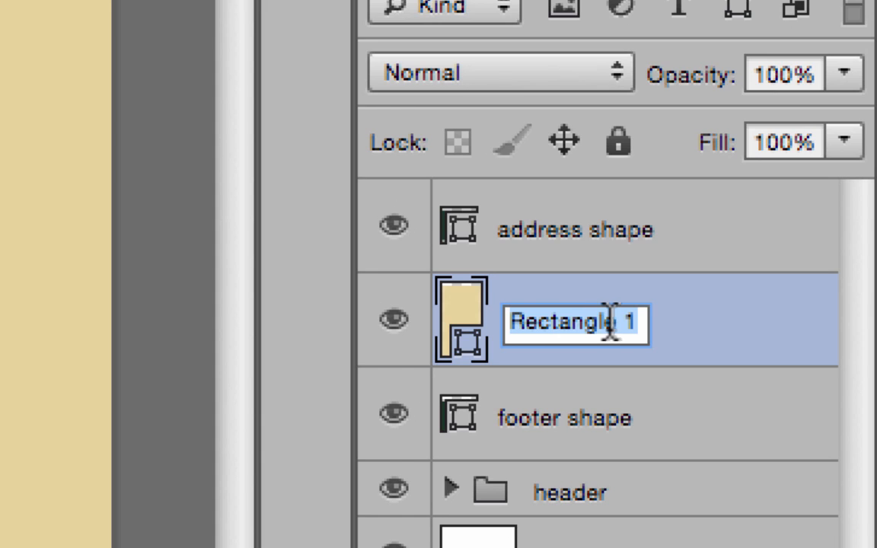
{"action": "type", "text": "aside s"}
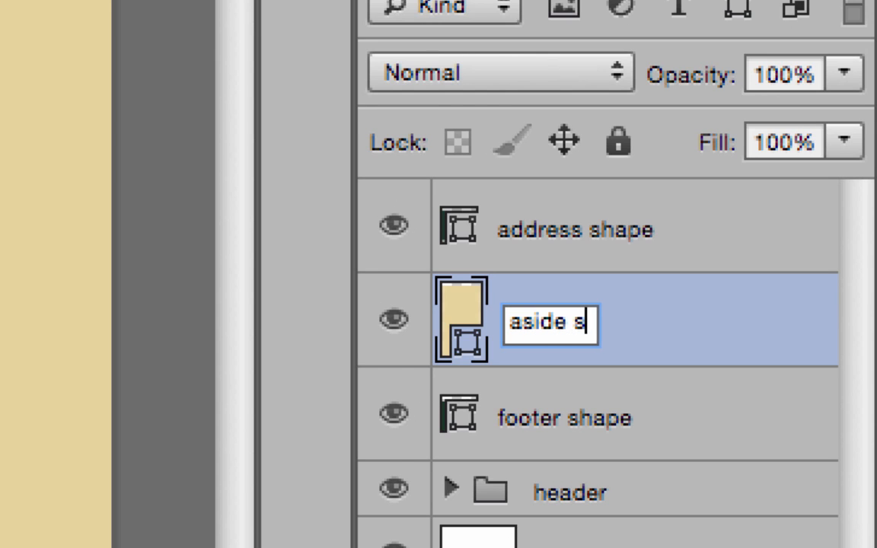
{"action": "type", "text": "hape"}
{"action": "key", "text": "Return"}
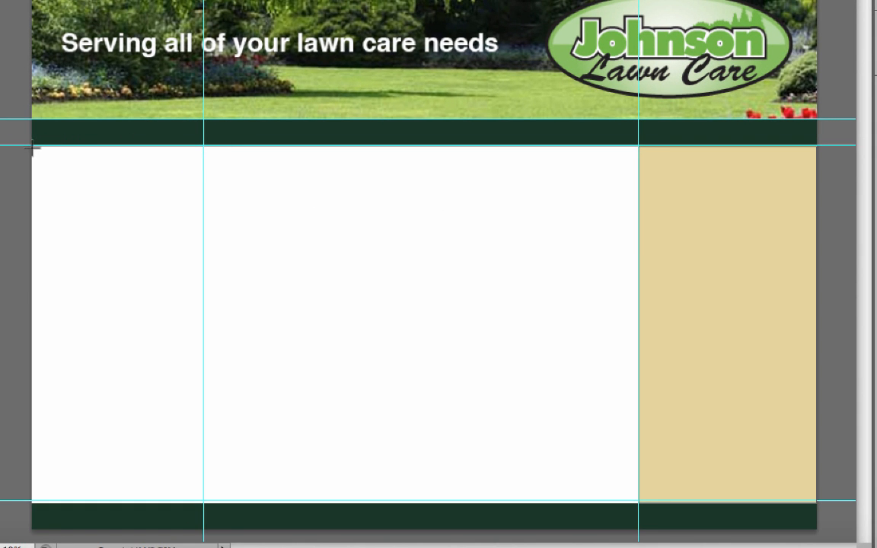
Draw a matching tan rectangle over the page's left column between the guides, from the address bar to the footer bar
{"action": "left_click_drag", "start_coordinate": [30, 144], "coordinate": [200, 502]}
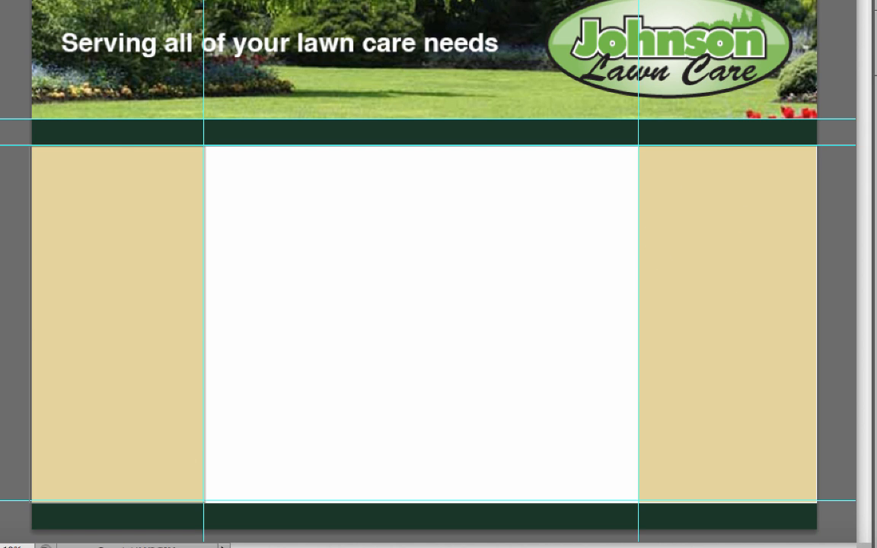
{"action": "key", "text": "ctrl+t"}
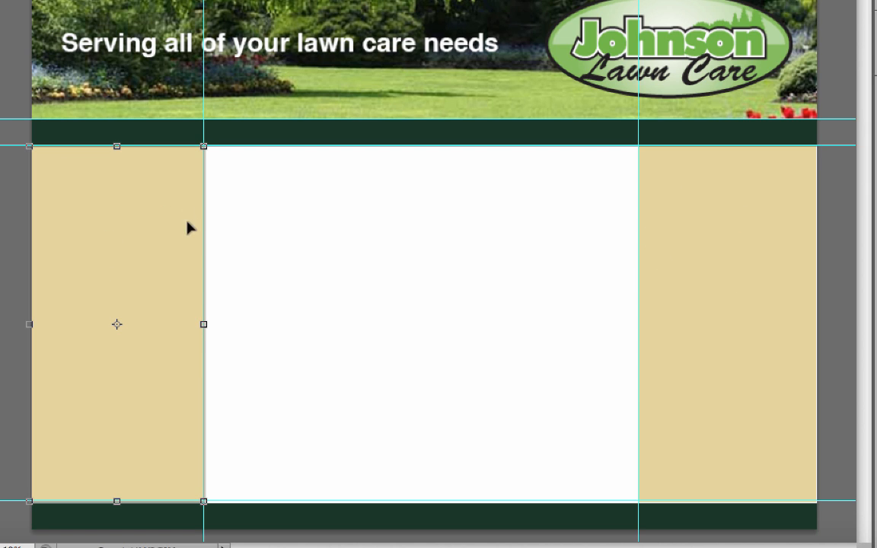
Recolor the aside shape in the right column with a green sampled from the header photo's foliage and lightened to #88a35d
{"action": "left_click", "coordinate": [761, 243]}
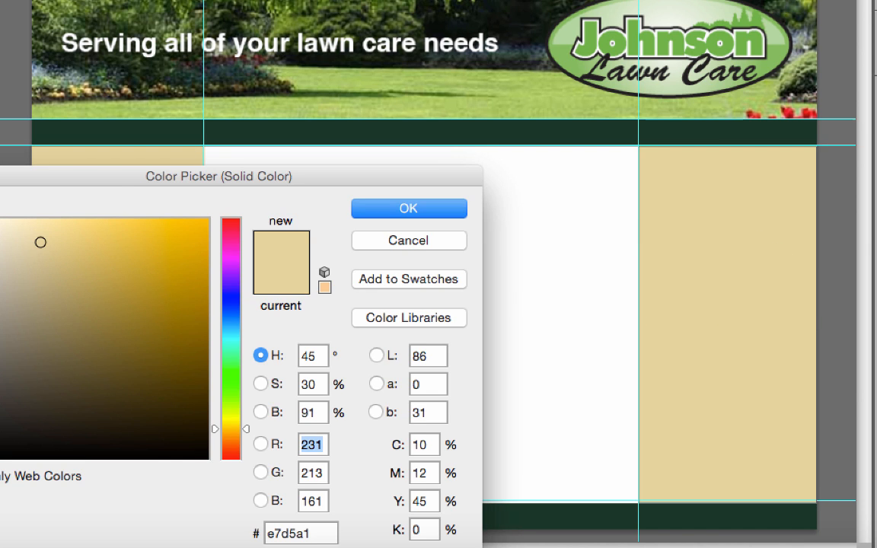
{"action": "left_click", "coordinate": [115, 12]}
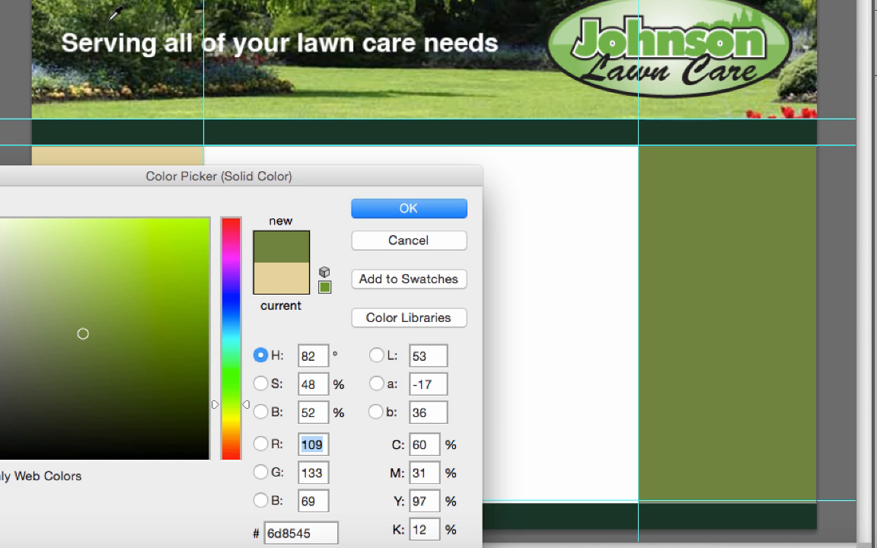
{"action": "left_click", "coordinate": [112, 16]}
{"action": "left_click", "coordinate": [104, 14]}
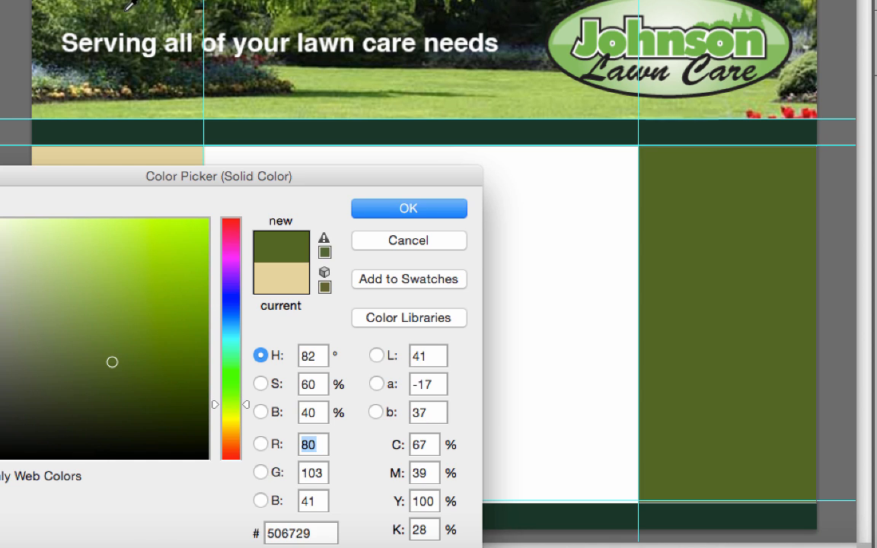
{"action": "left_click", "coordinate": [122, 6]}
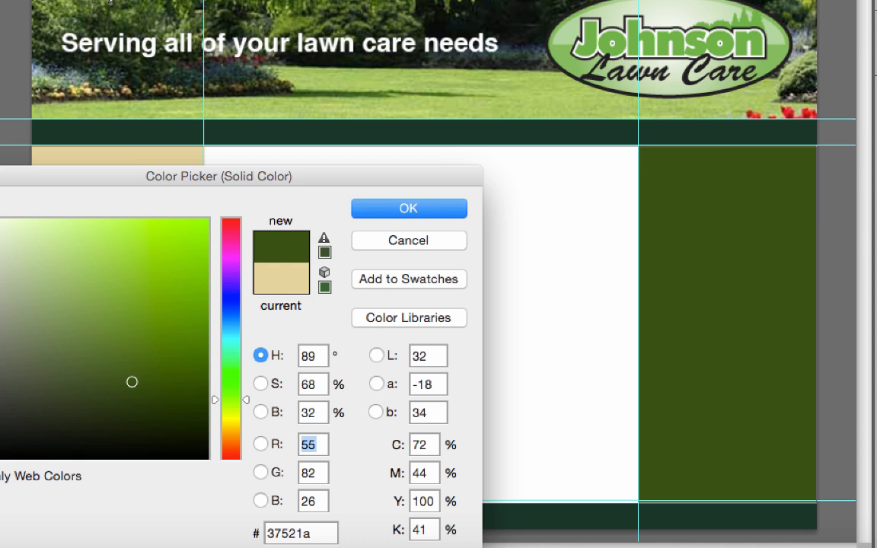
{"action": "left_click", "coordinate": [109, 3]}
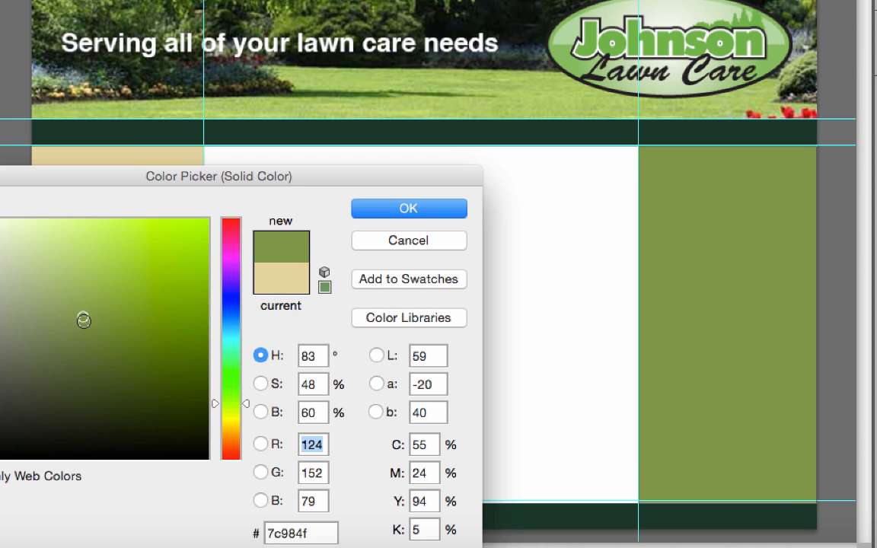
{"action": "left_click_drag", "start_coordinate": [82, 316], "coordinate": [71, 305]}
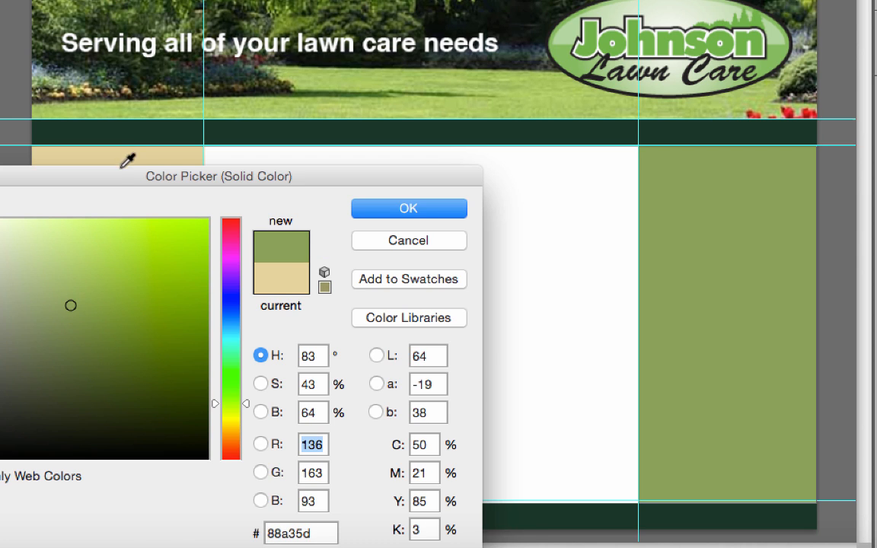
{"action": "left_click_drag", "start_coordinate": [120, 172], "coordinate": [781, 284]}
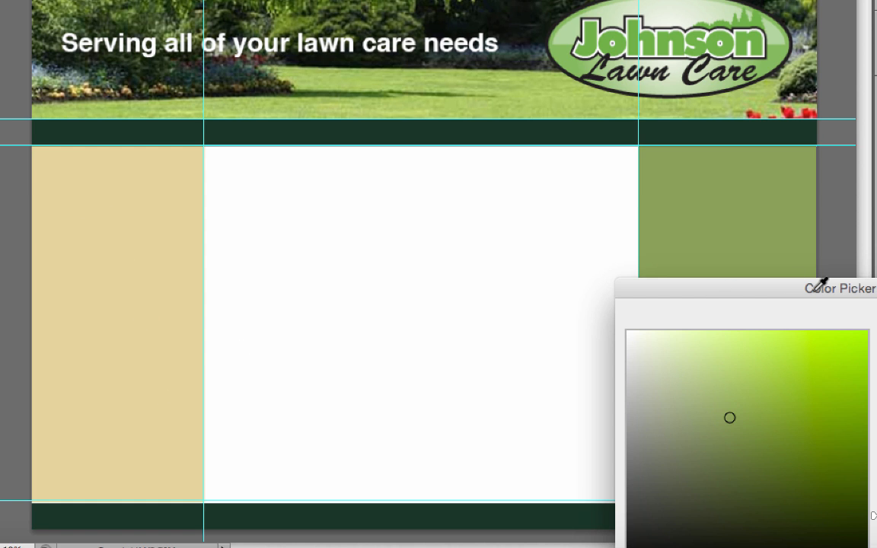
{"action": "left_click_drag", "start_coordinate": [820, 280], "coordinate": [545, 141]}
{"action": "left_click", "coordinate": [699, 176]}
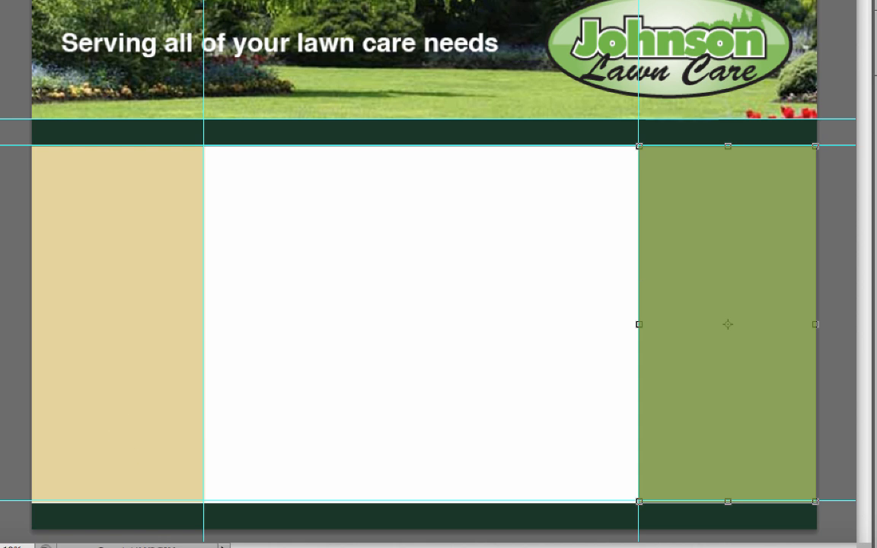
Rename the layer of the tan left column rectangle as "nav shape"
{"action": "left_click", "coordinate": [117, 325]}
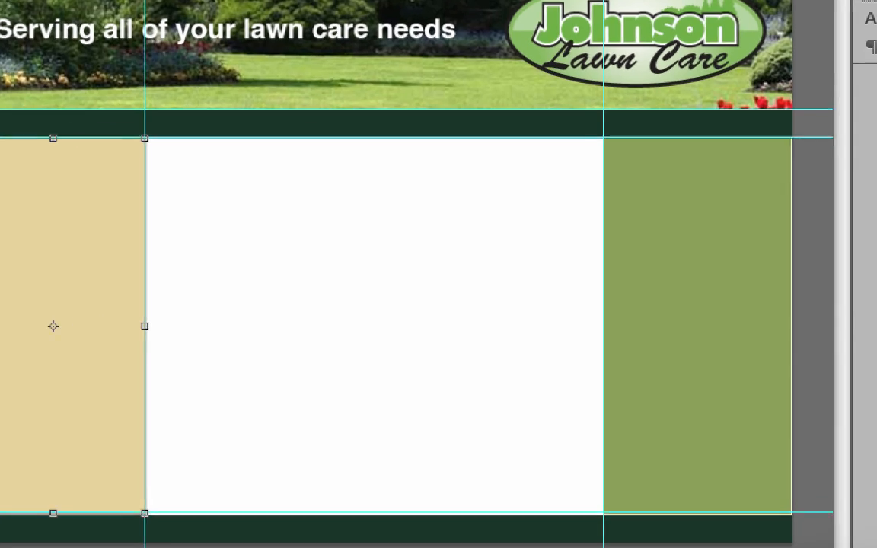
{"action": "double_click", "coordinate": [663, 307]}
{"action": "type", "text": "na"}
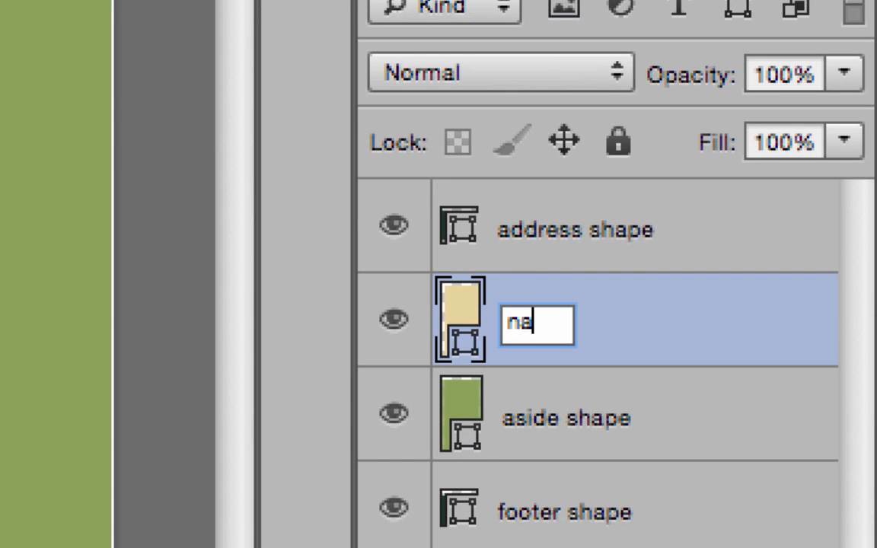
{"action": "type", "text": "v shape"}
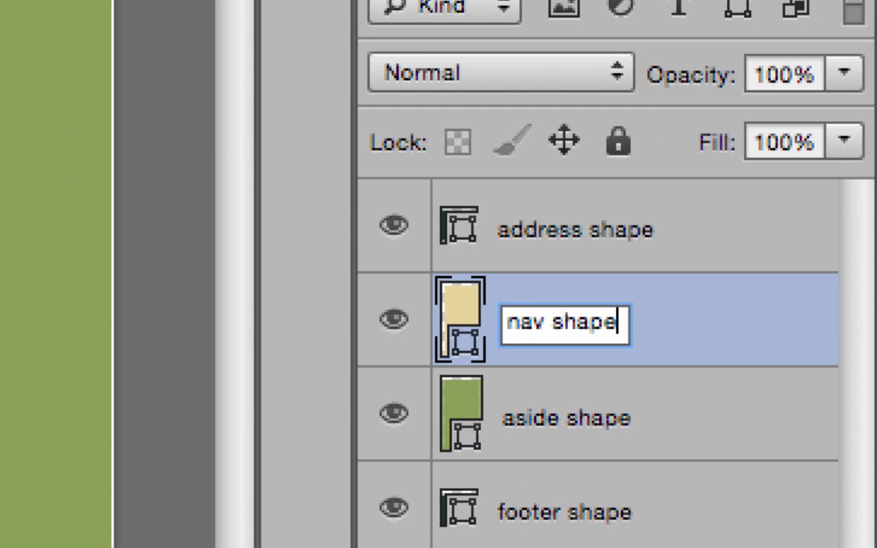
{"action": "key", "text": "Return"}
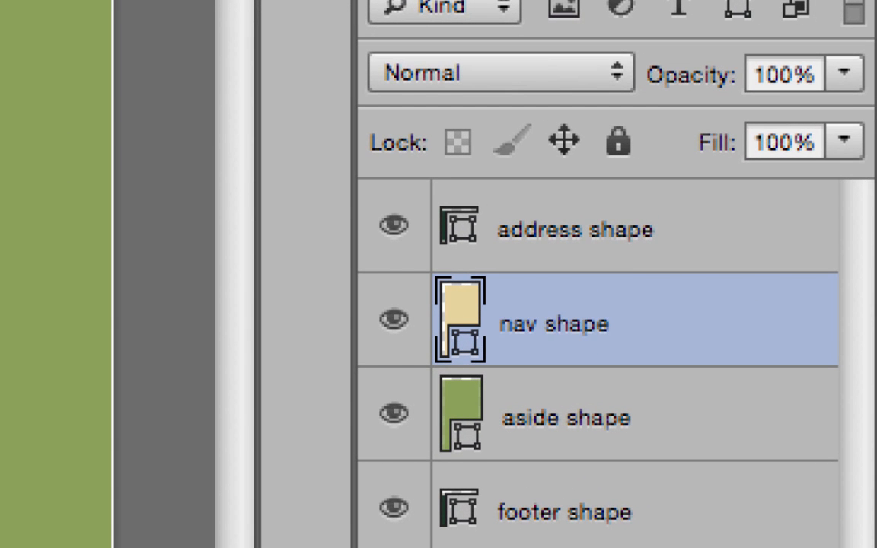
Nudge the green aside shape slightly to the right to close the white gap at the page's right edge
{"action": "left_click", "coordinate": [70, 94]}
{"action": "key", "text": "Right"}
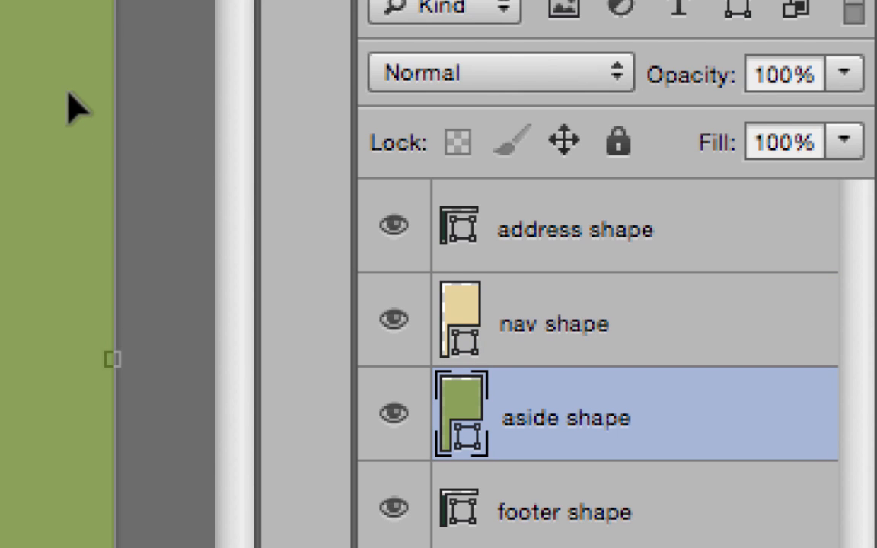